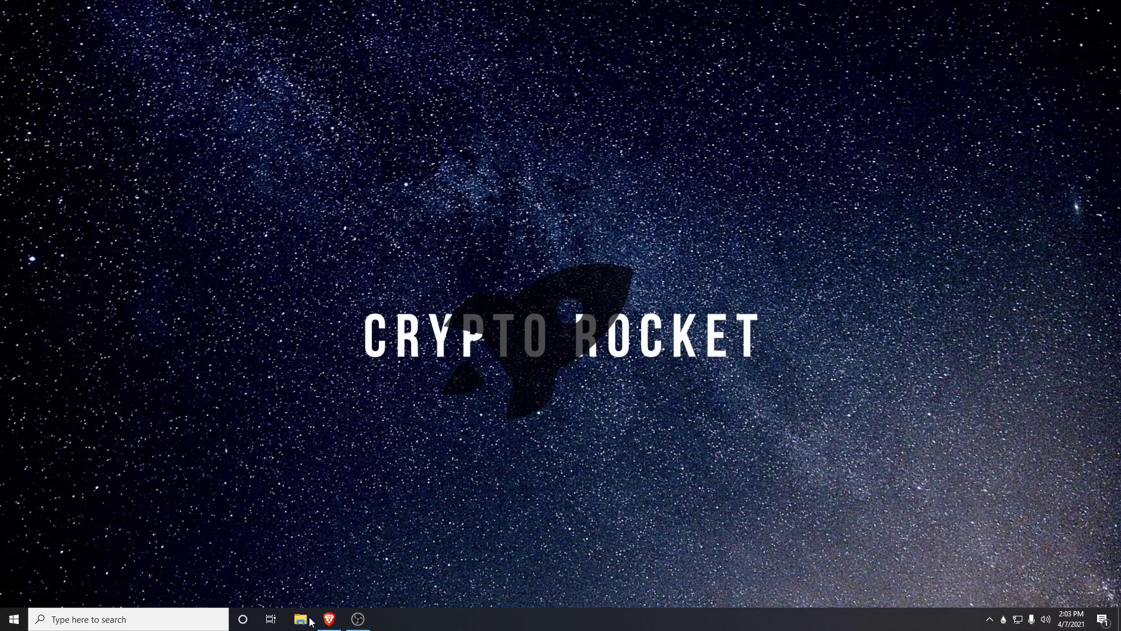
Download the Rainmeter 4.3.1 Final Release installer from rainmeter.net in Brave
click(326, 618)
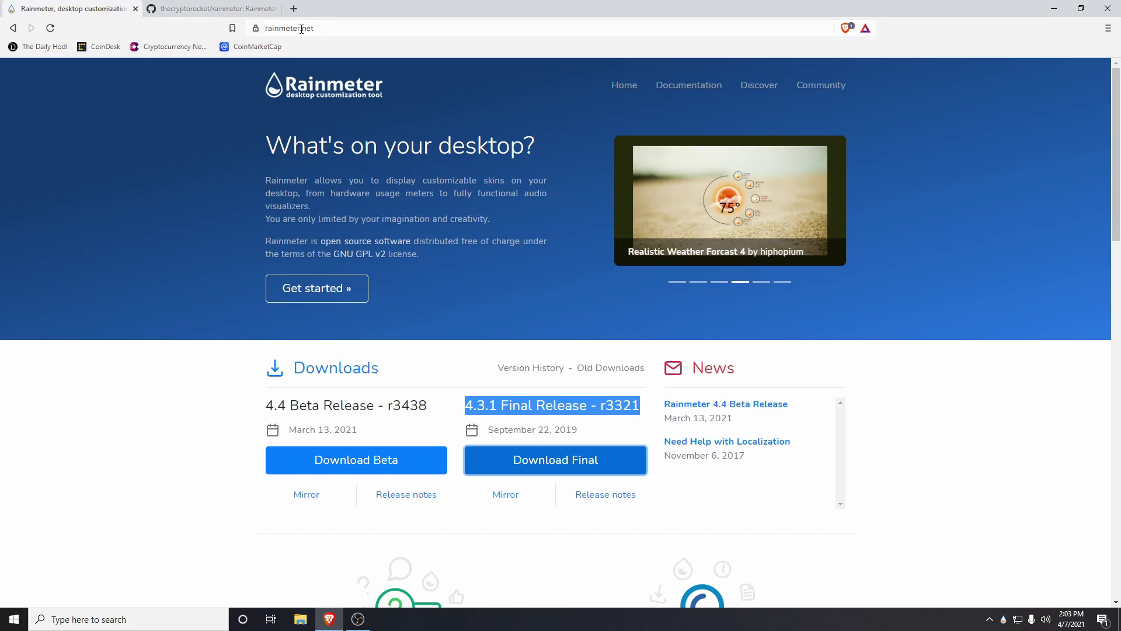
click(234, 394)
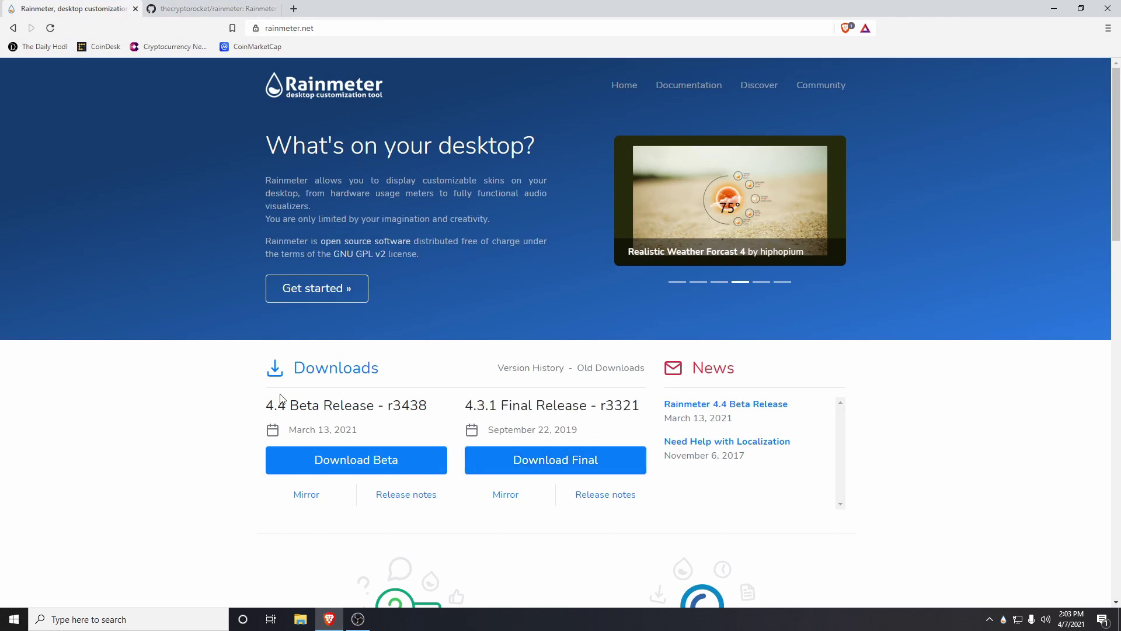
drag(465, 406, 645, 417)
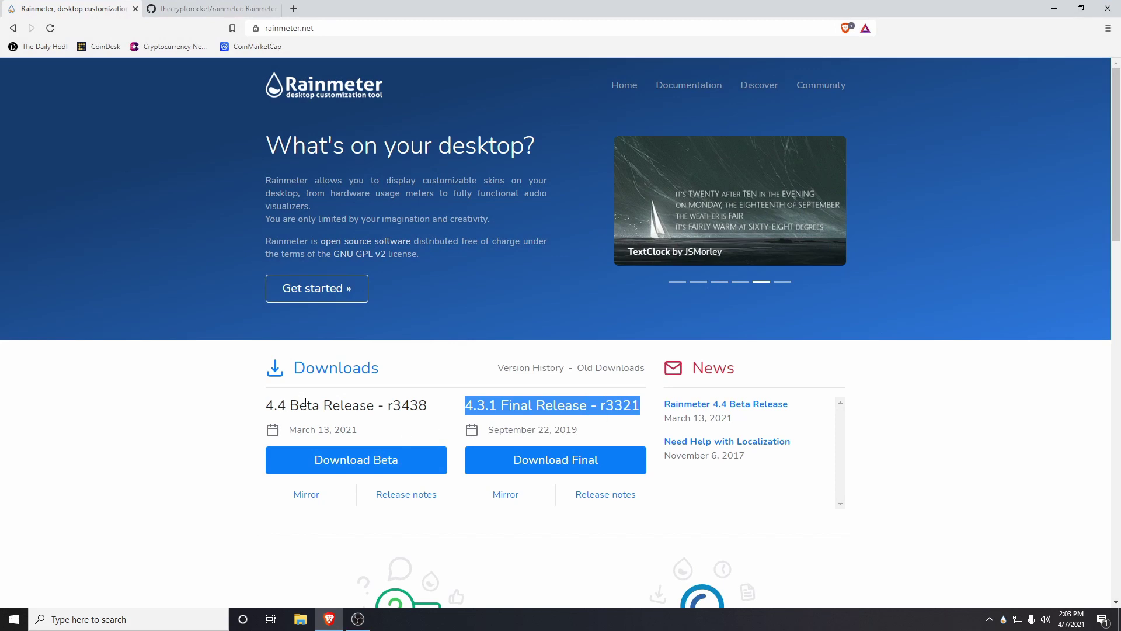
click(512, 460)
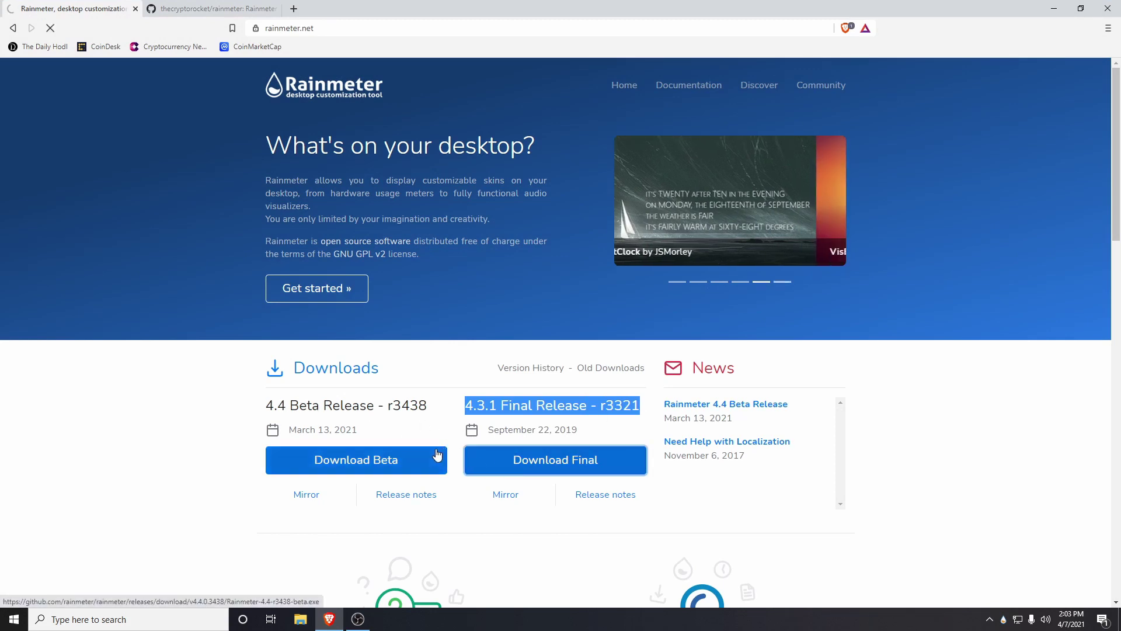
click(458, 295)
click(509, 417)
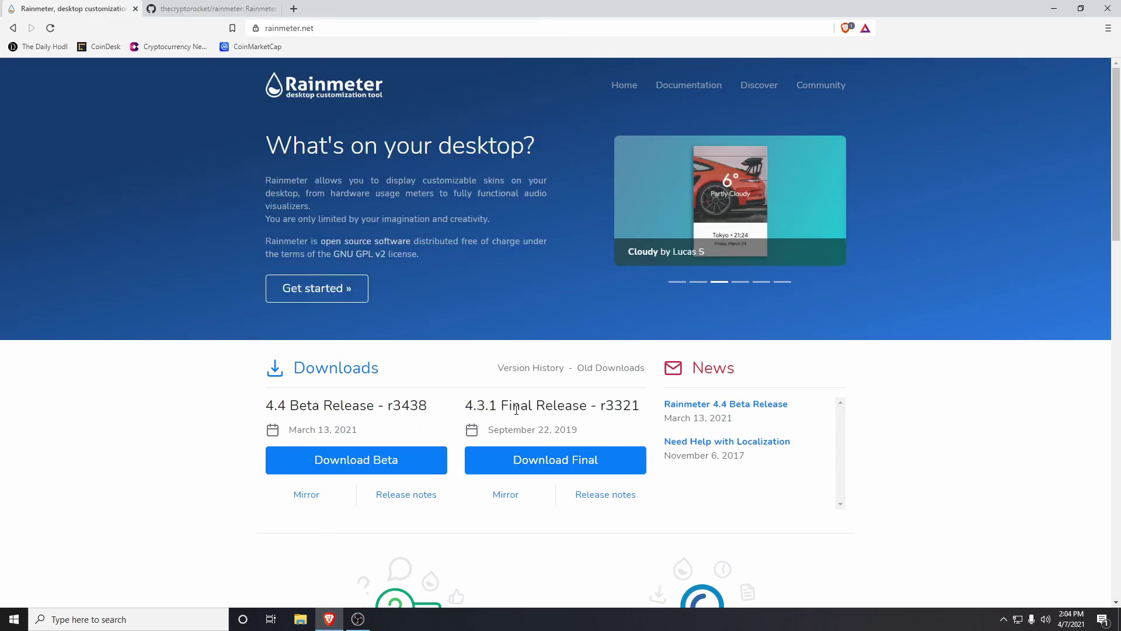
click(1108, 29)
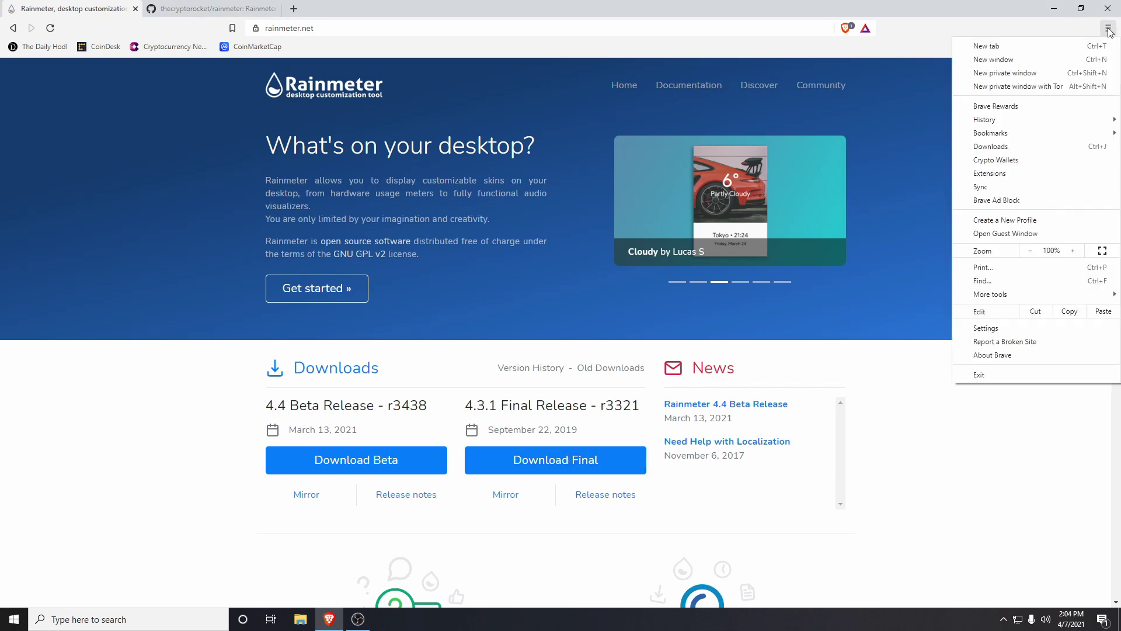
Run Rainmeter-4.3.1.exe with Standard installation and finish with Run Rainmeter checked
click(991, 147)
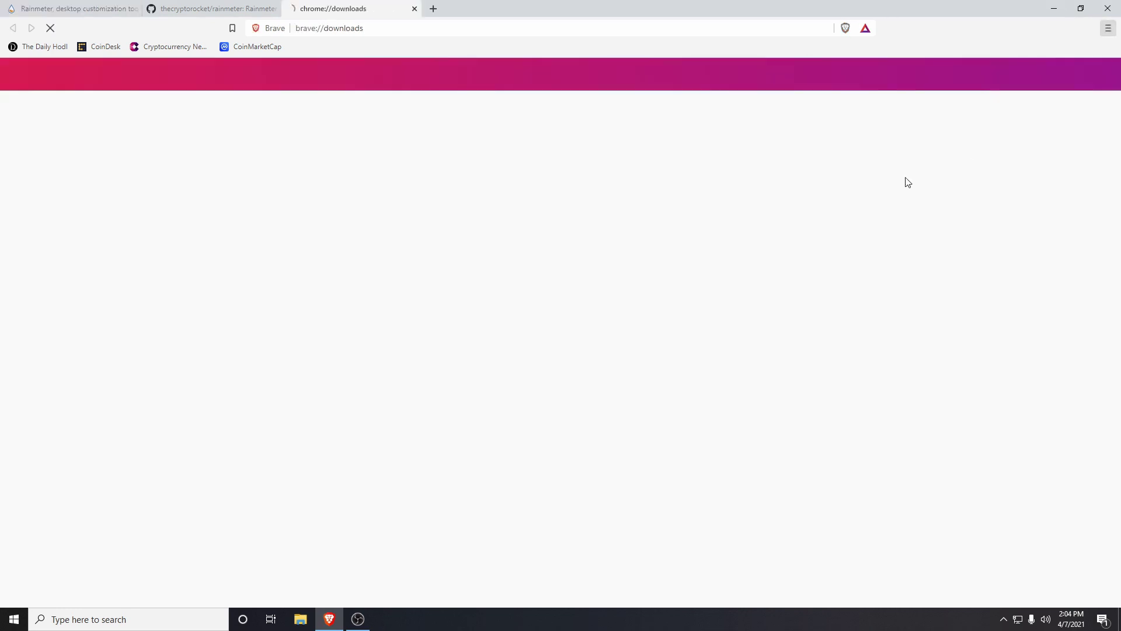
click(483, 144)
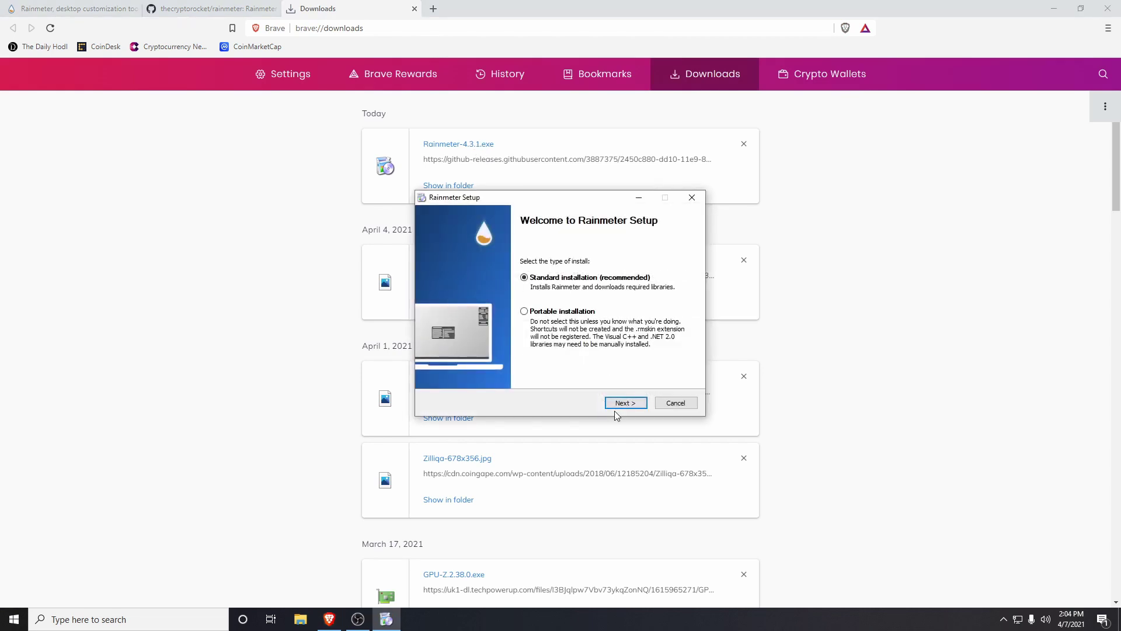
click(627, 404)
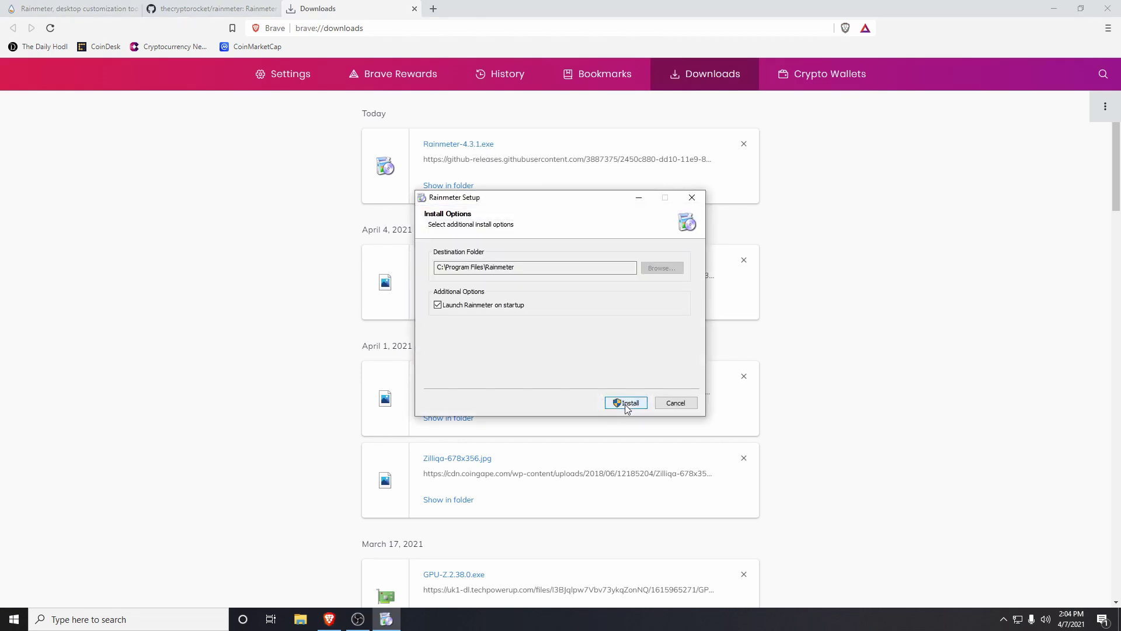
click(626, 404)
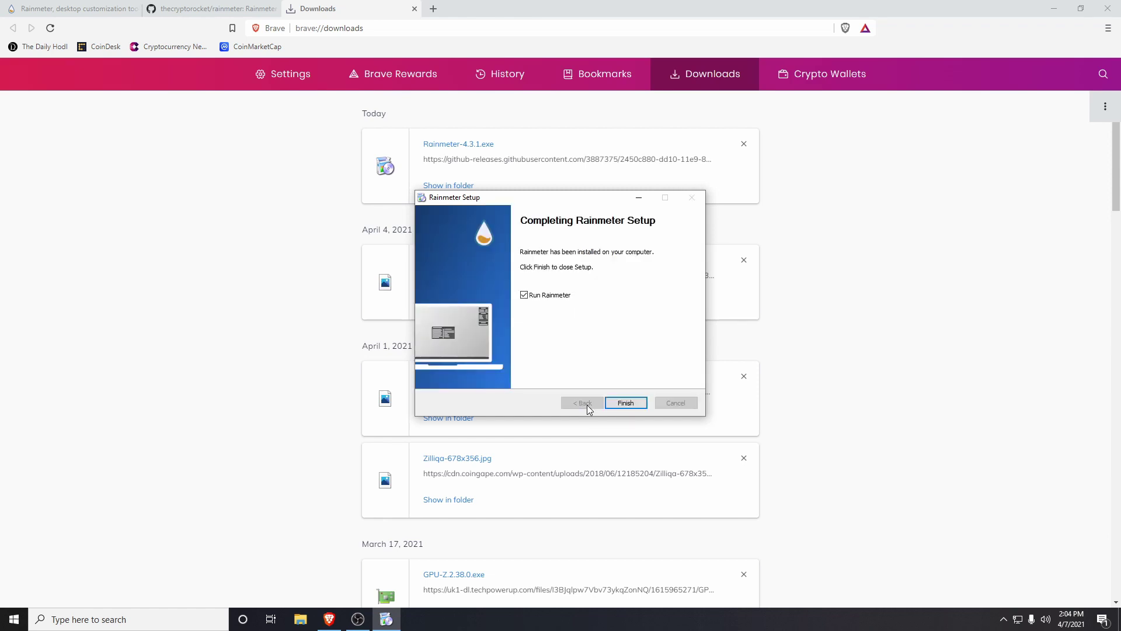
click(625, 403)
key(super+d)
click(1003, 620)
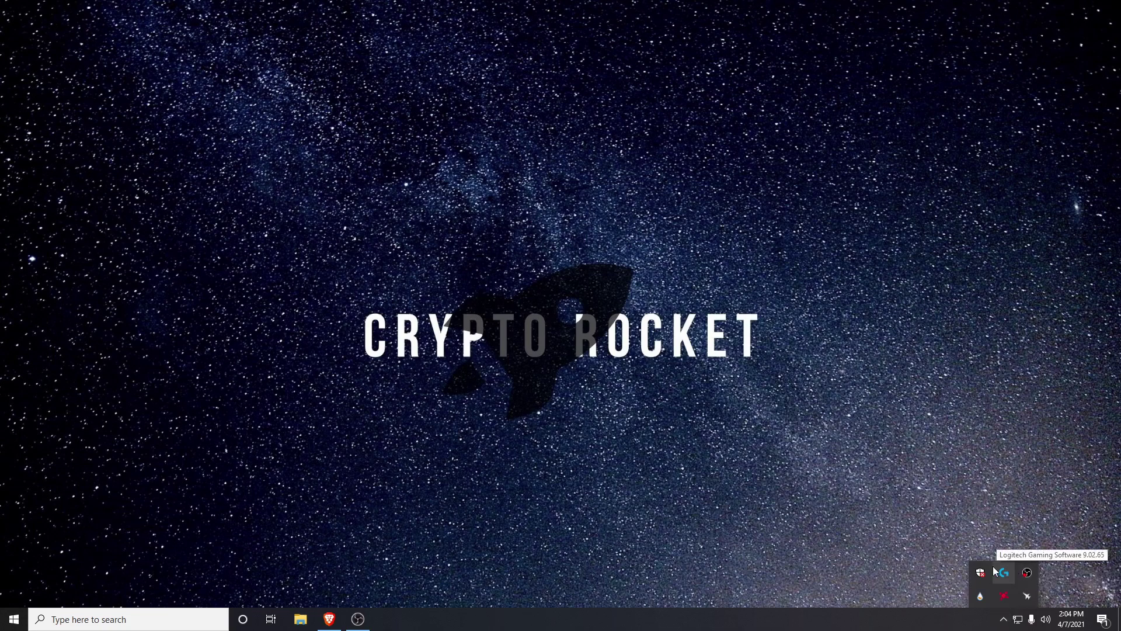
Load the illustro Welcome.ini skin from Manage Rainmeter and drag it to the desktop's right side
click(981, 597)
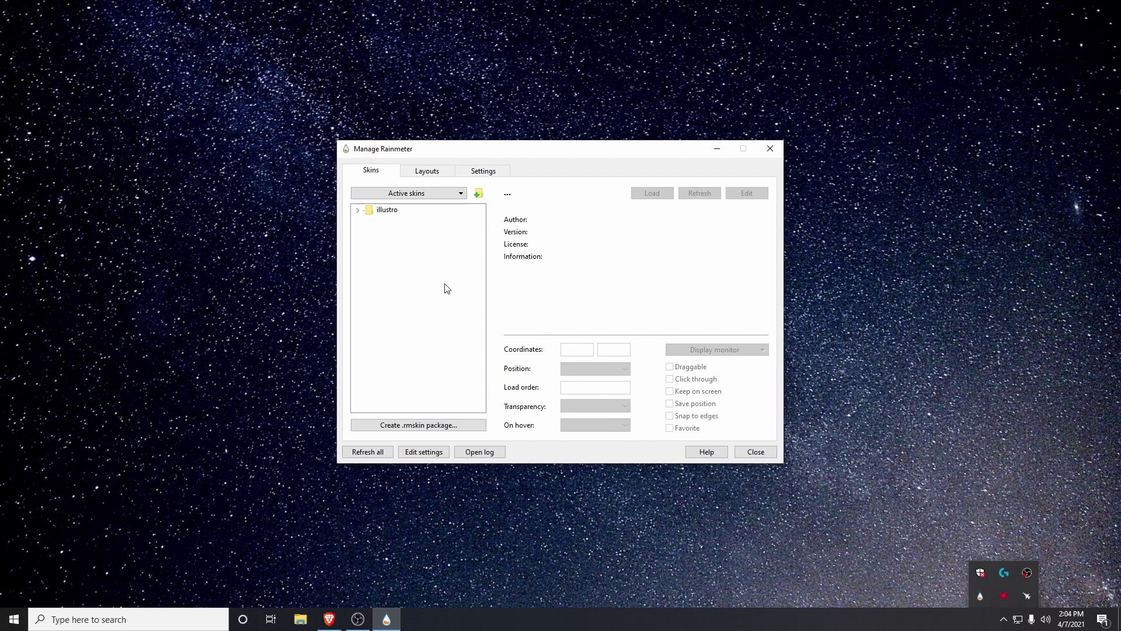
click(383, 213)
click(358, 210)
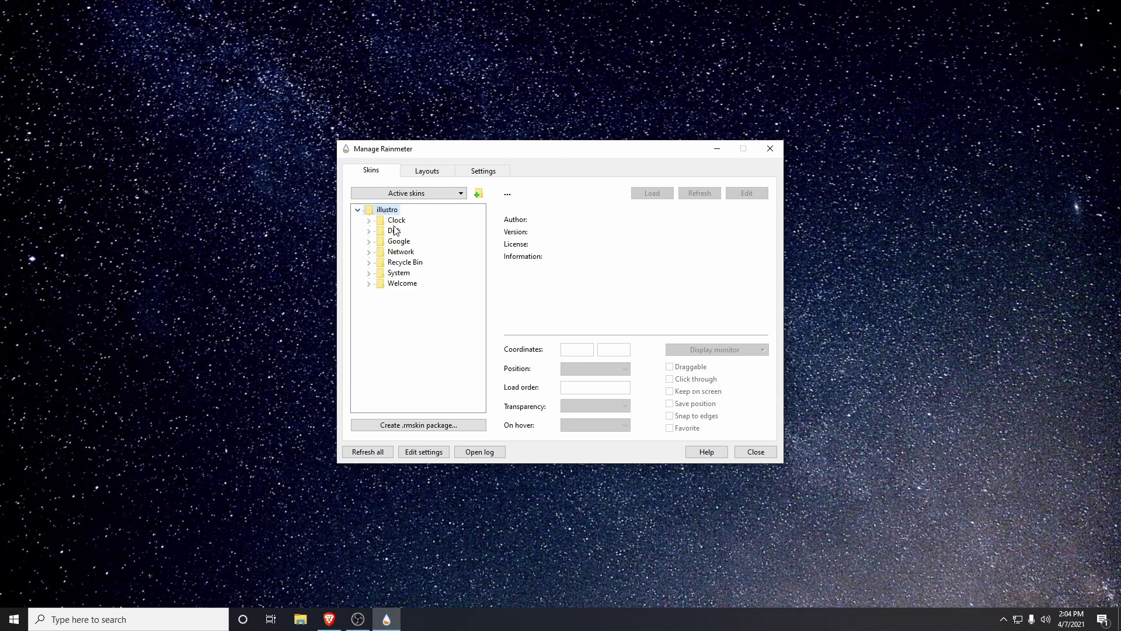
click(368, 284)
click(418, 295)
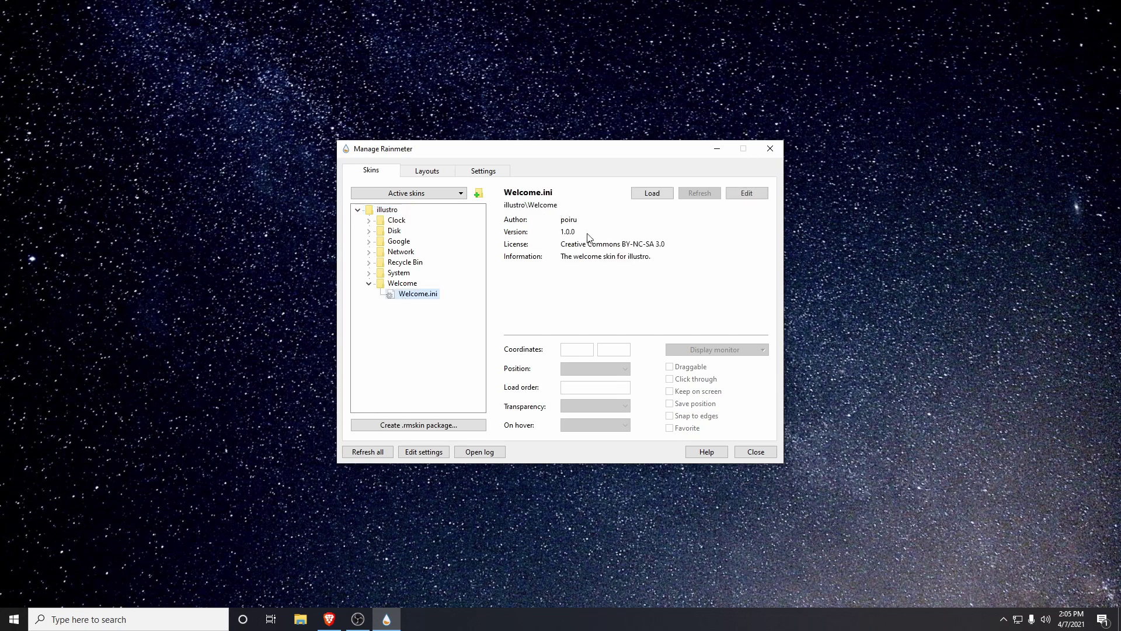
click(652, 193)
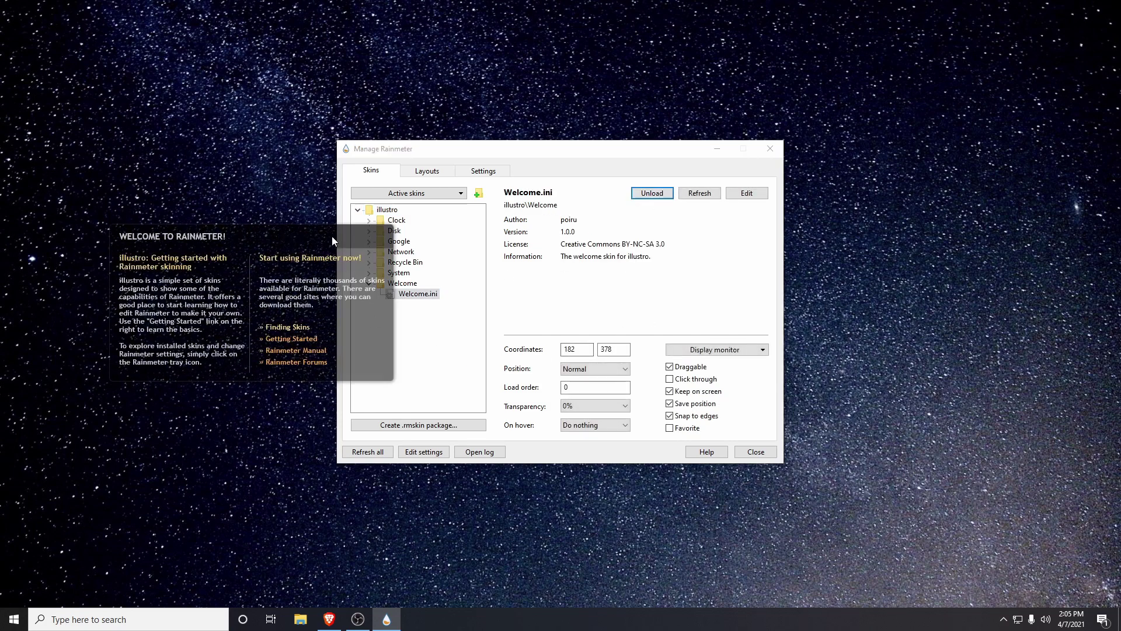
drag(332, 236, 959, 241)
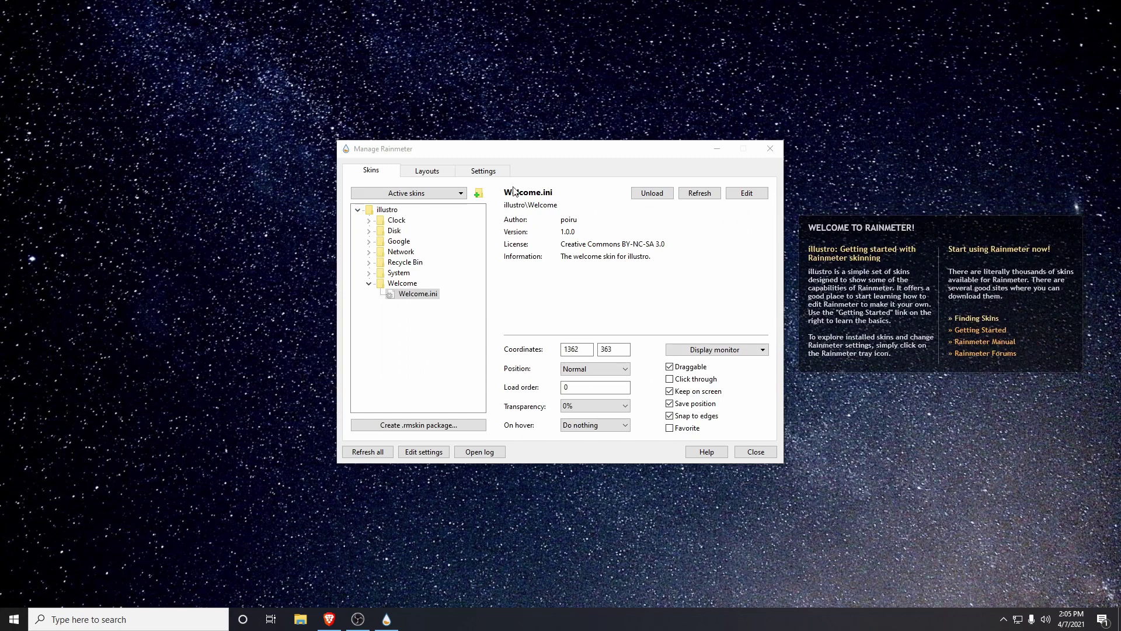
click(356, 213)
click(357, 210)
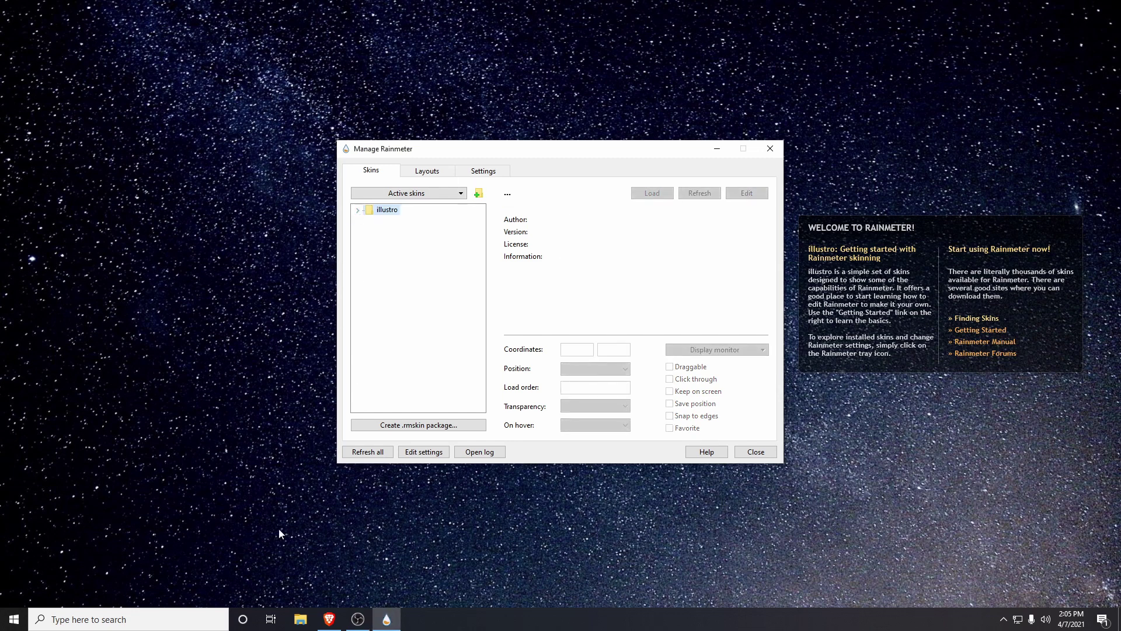
Download CryptoRocket Desktop_1.rmskin from the GitHub rainmeter repository to the Desktop
click(325, 560)
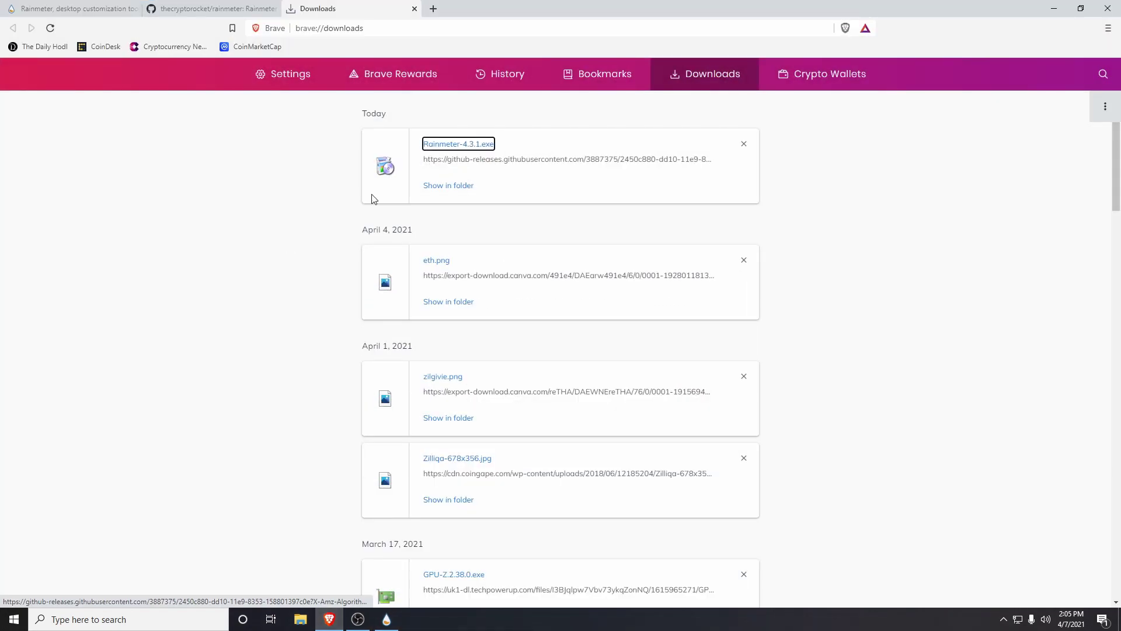
click(414, 8)
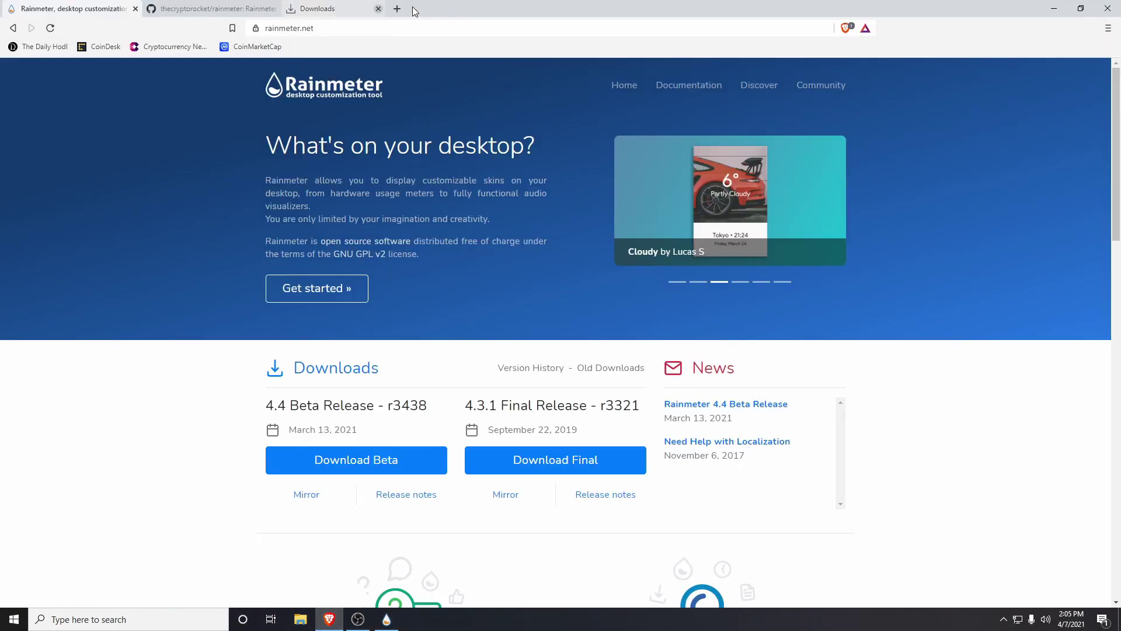
click(266, 14)
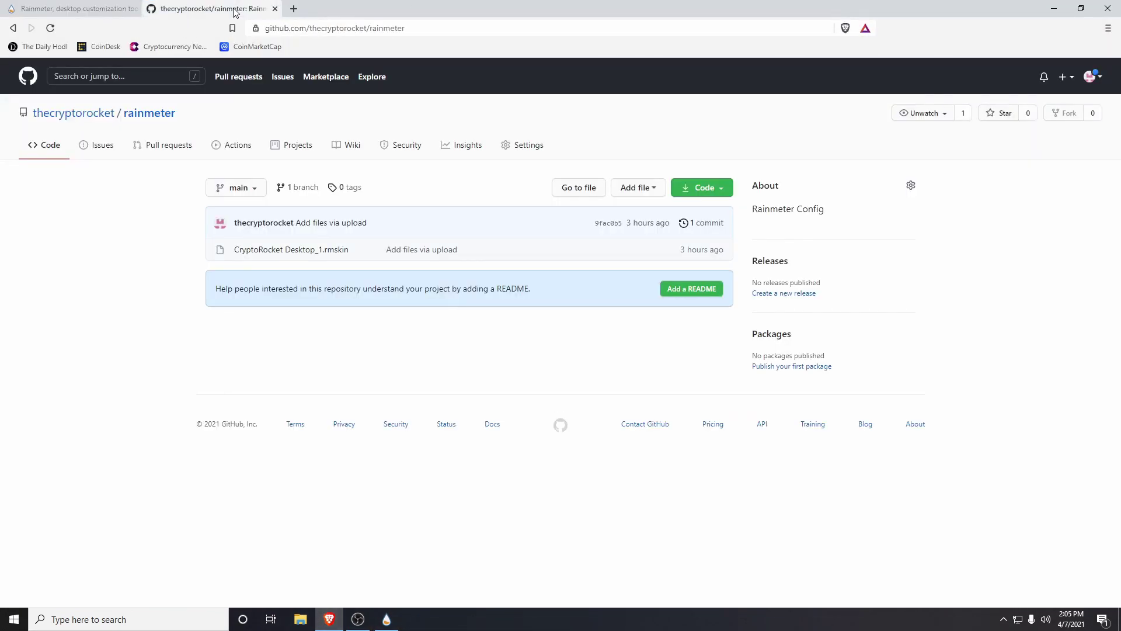
click(324, 255)
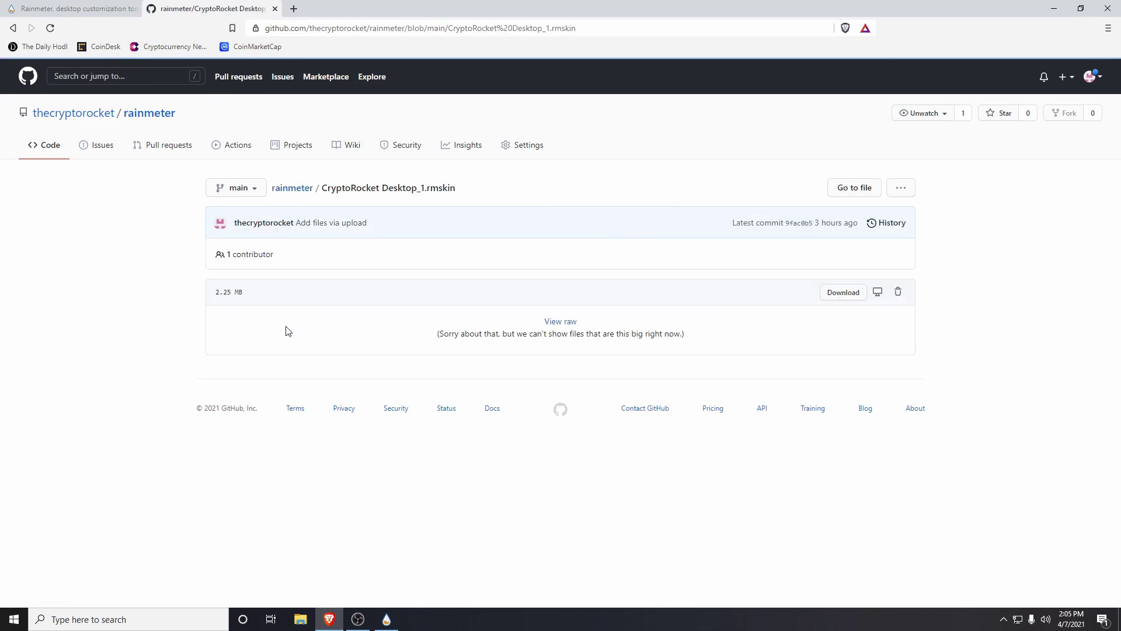
click(847, 293)
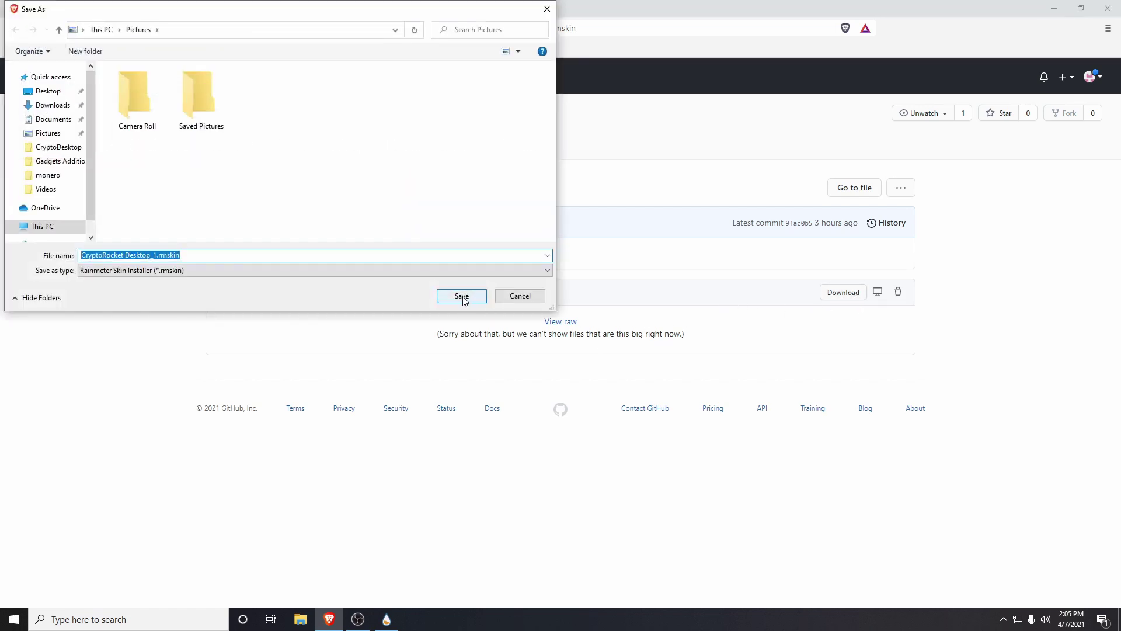
click(50, 91)
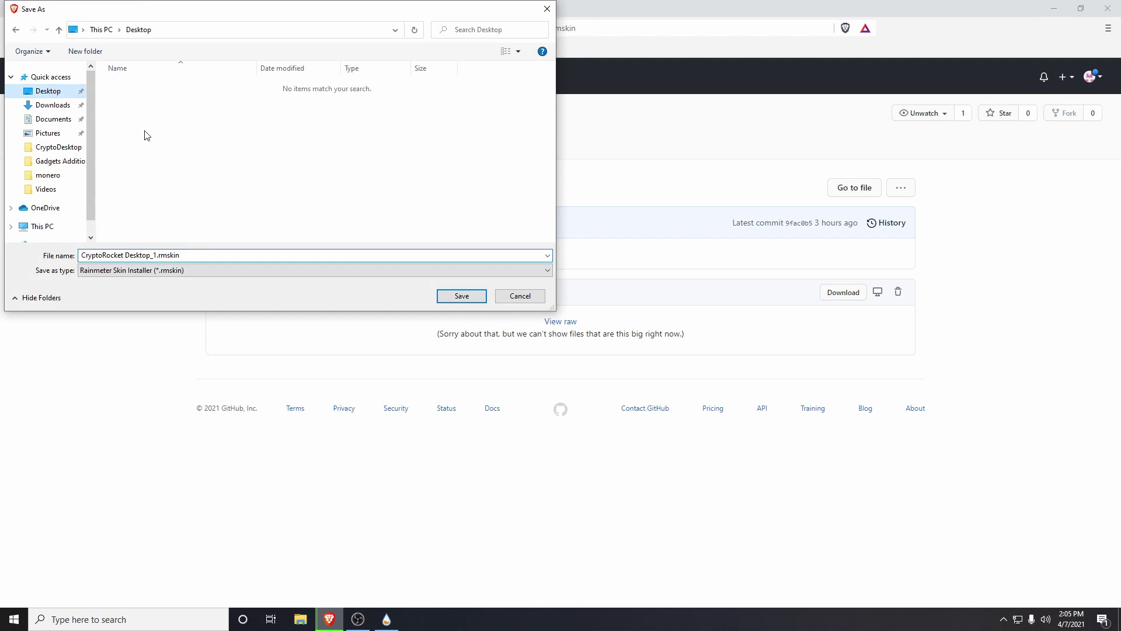
click(439, 298)
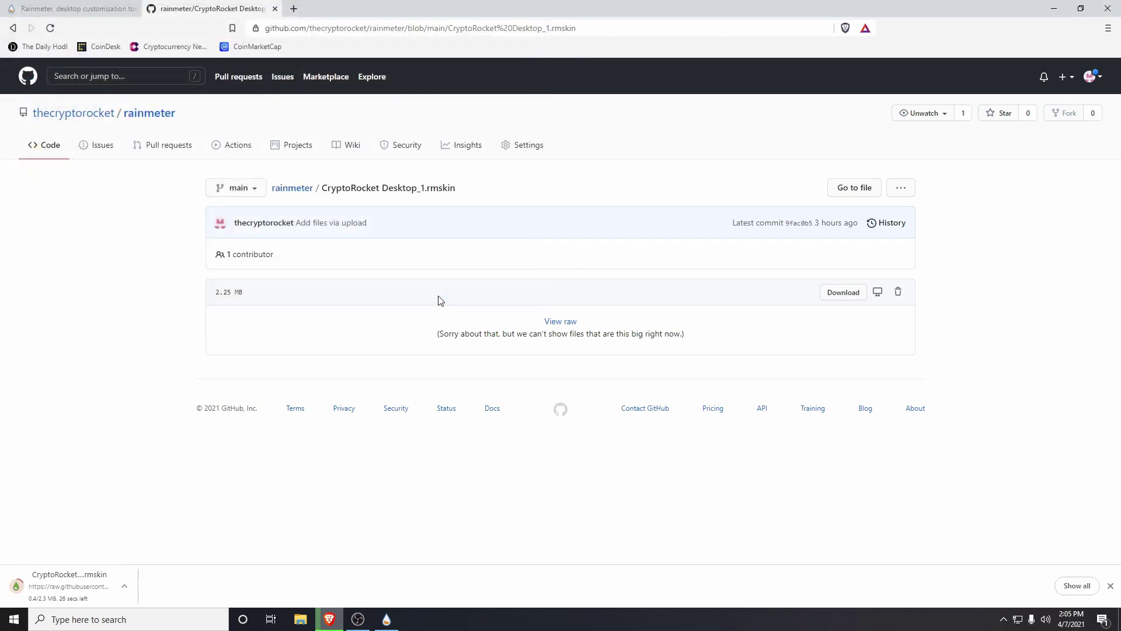
click(1049, 8)
Install the CryptoRocket Desktop_1.rmskin package through the Rainmeter Skin Installer
click(22, 32)
double_click(22, 32)
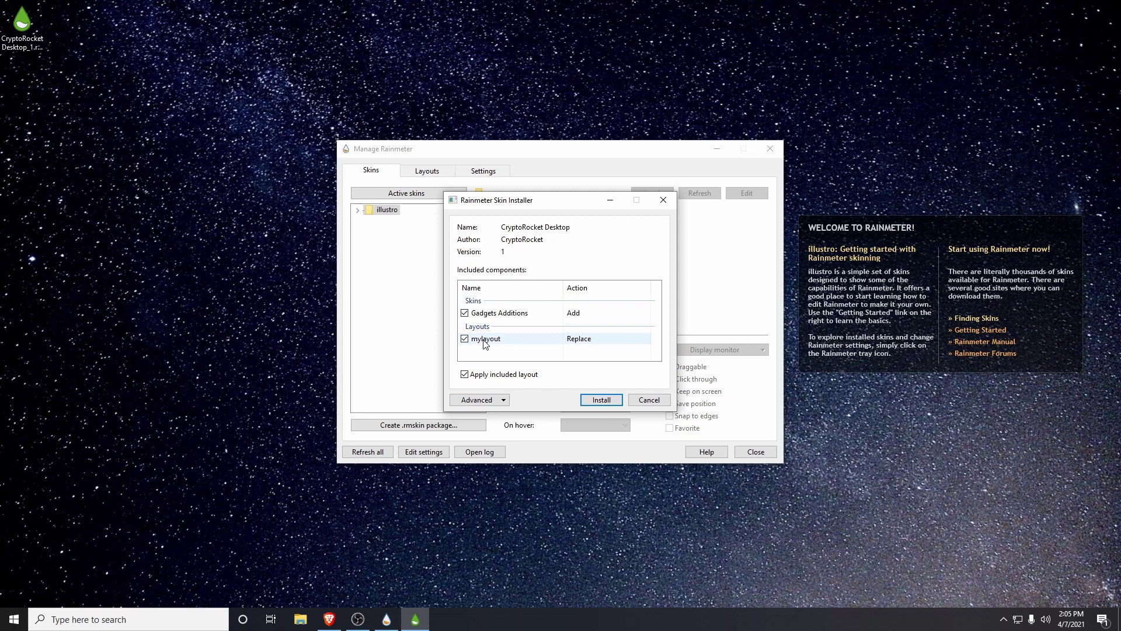
click(587, 394)
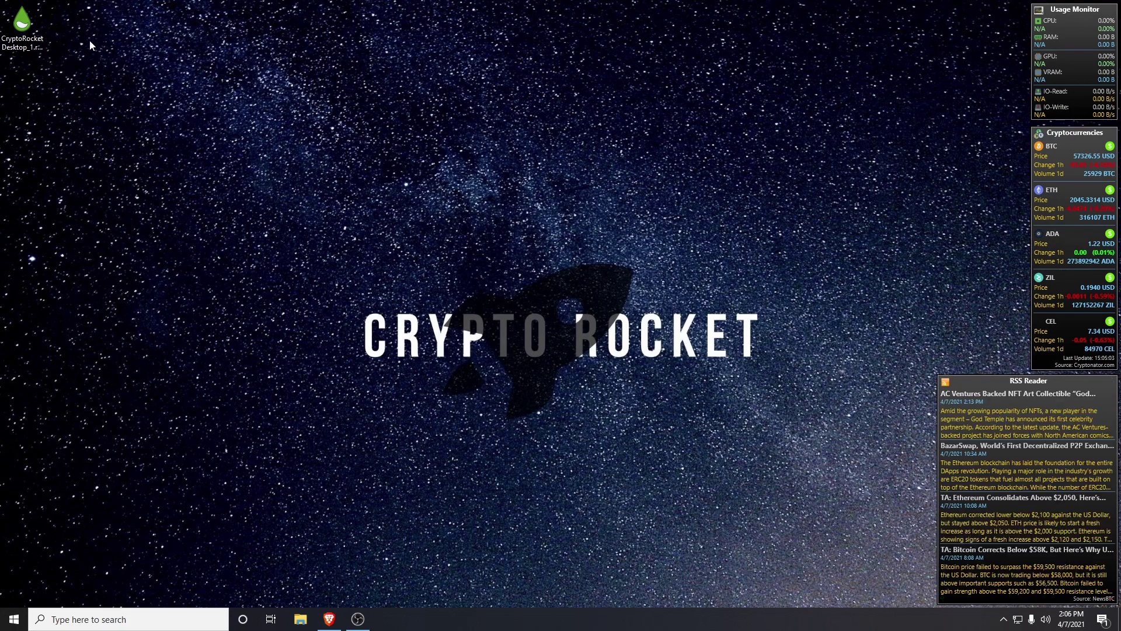
Delete the leftover CryptoRocket package file from the desktop
click(18, 46)
key(Delete)
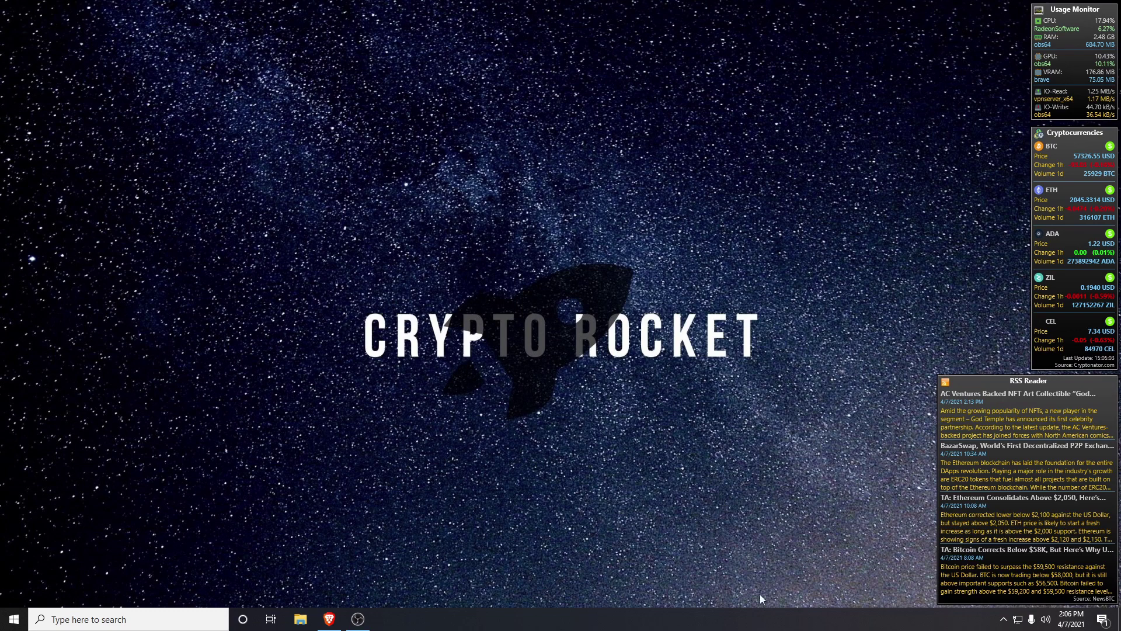
click(1003, 619)
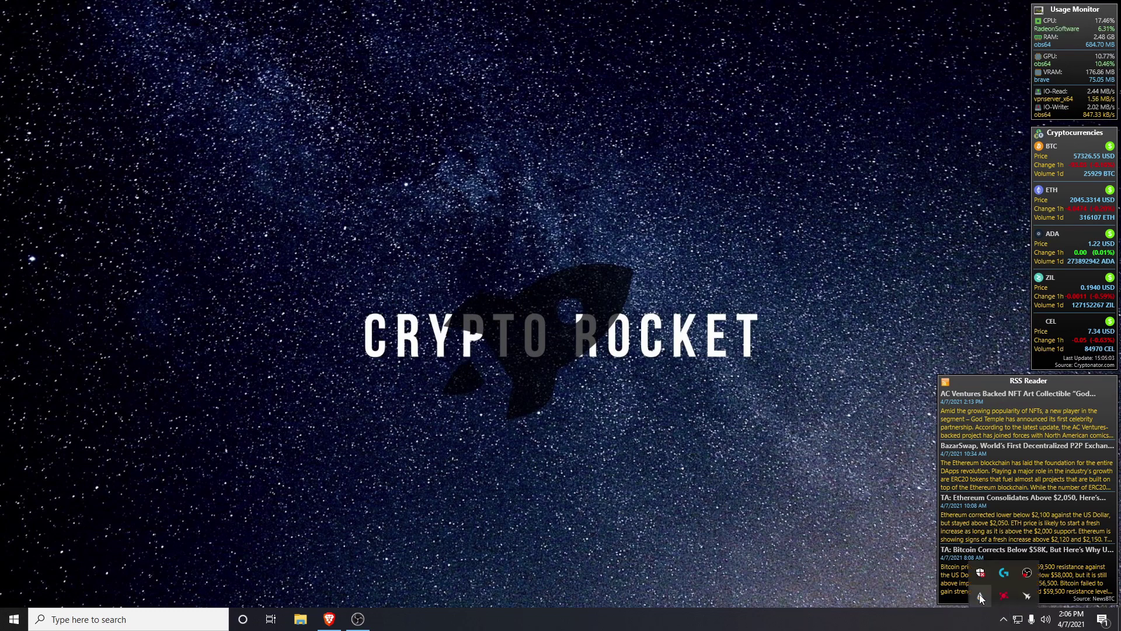
right_click(980, 596)
click(1003, 620)
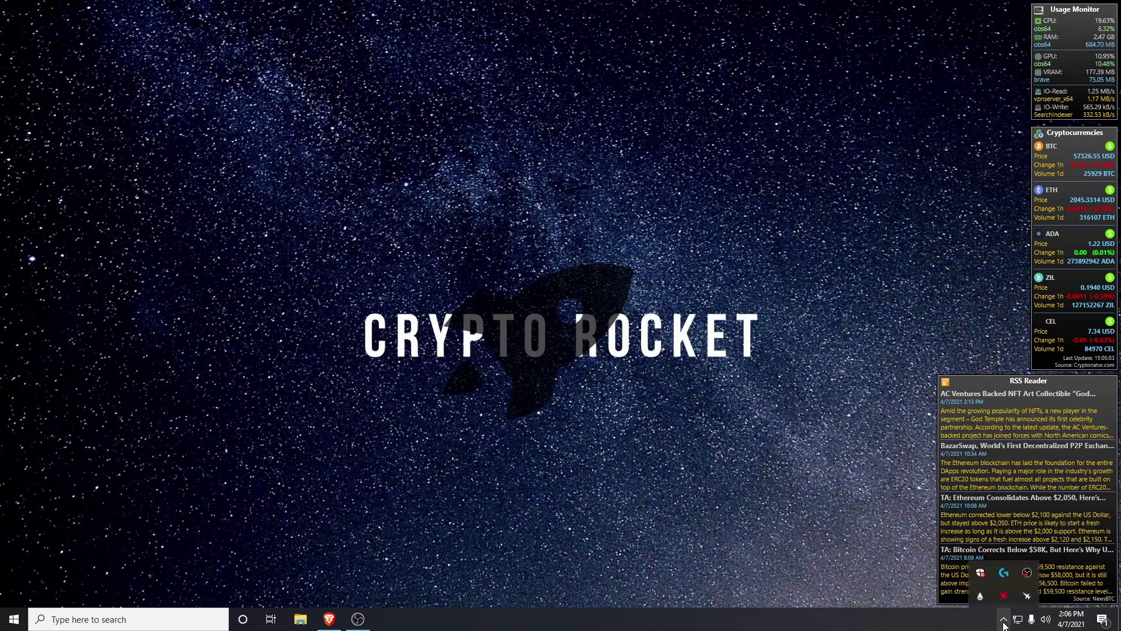
Unload the active Cryptocurrencies.ini skin, then select mylayout in the Layouts list
click(981, 596)
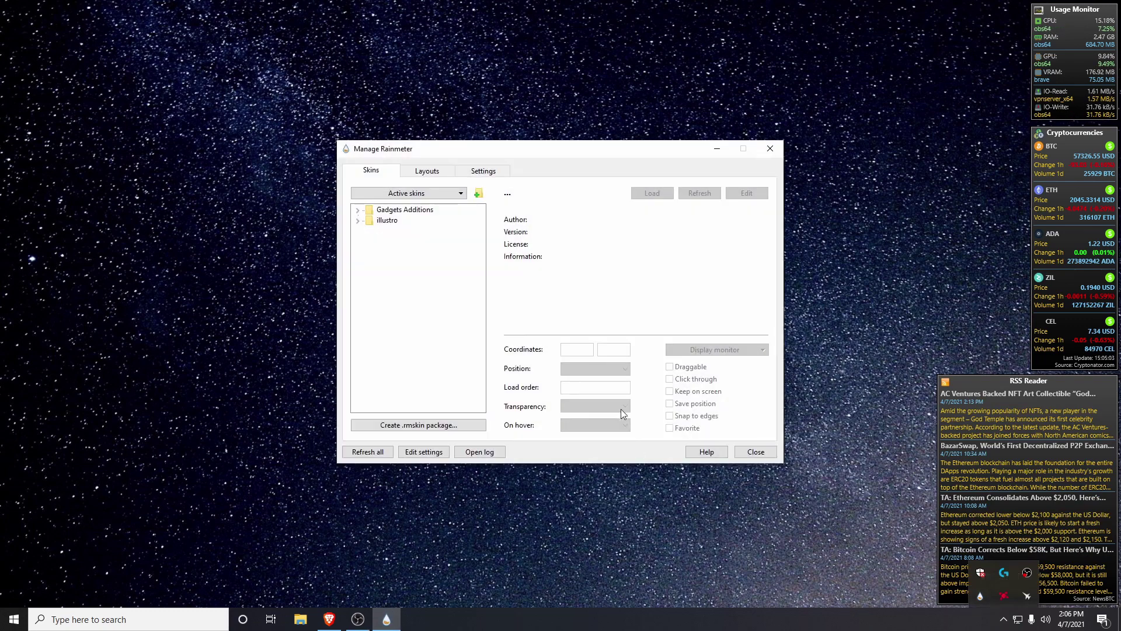
click(396, 210)
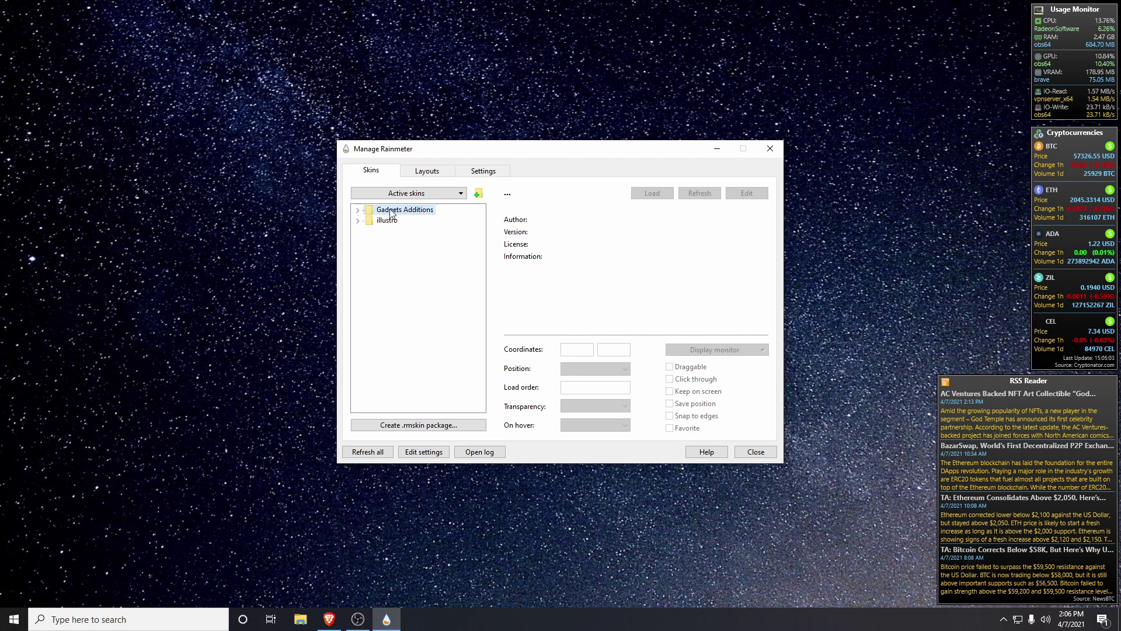
click(460, 192)
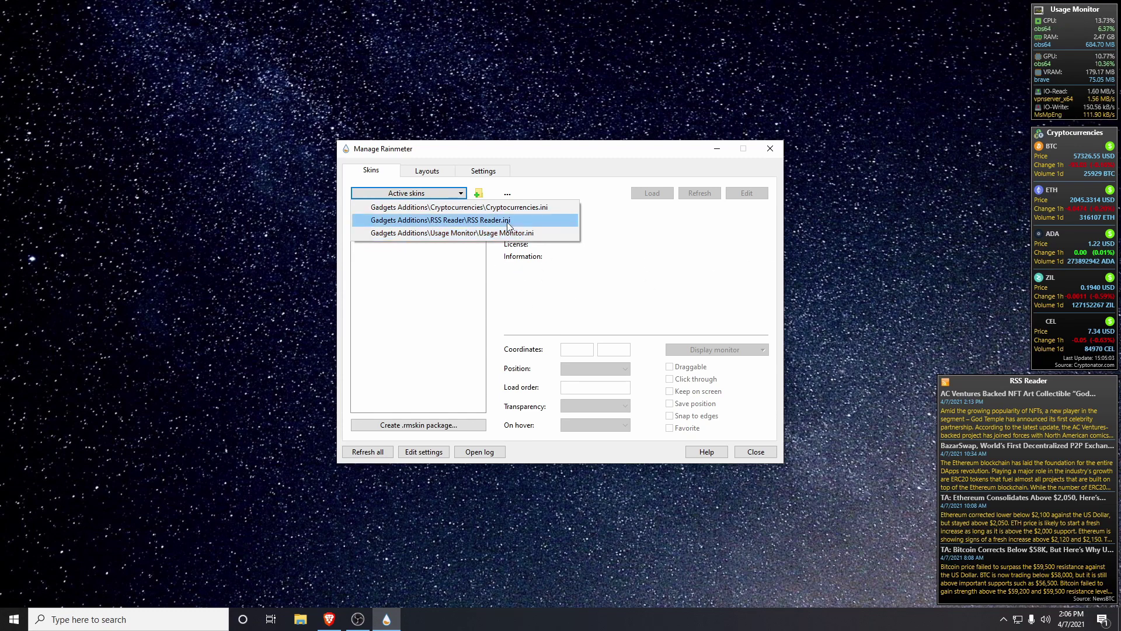
click(520, 208)
click(652, 194)
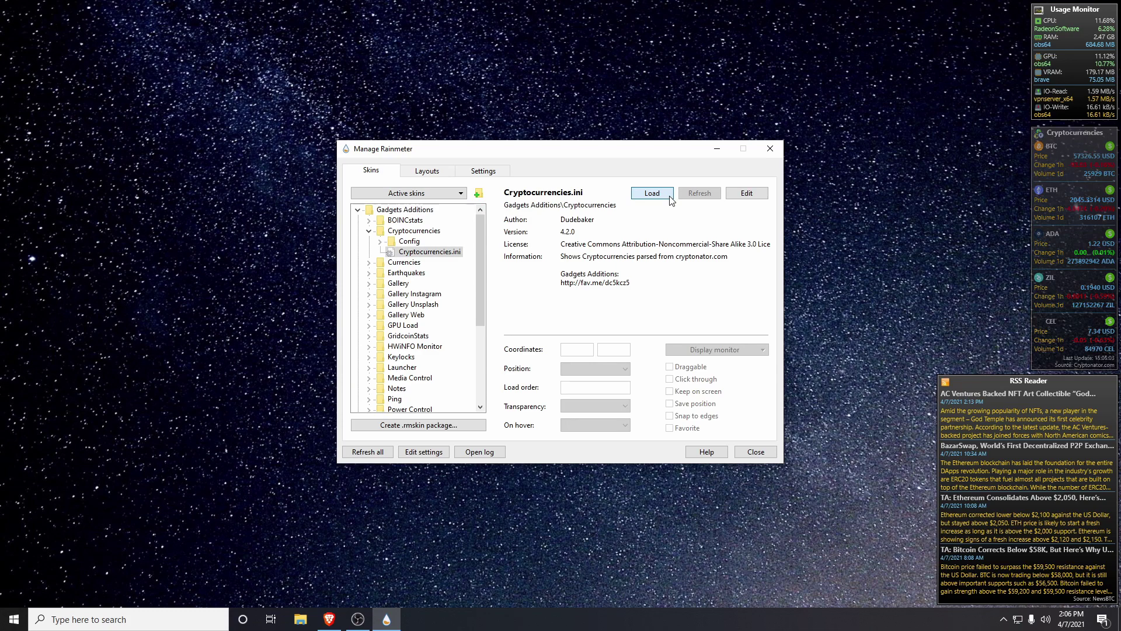
click(432, 171)
click(586, 226)
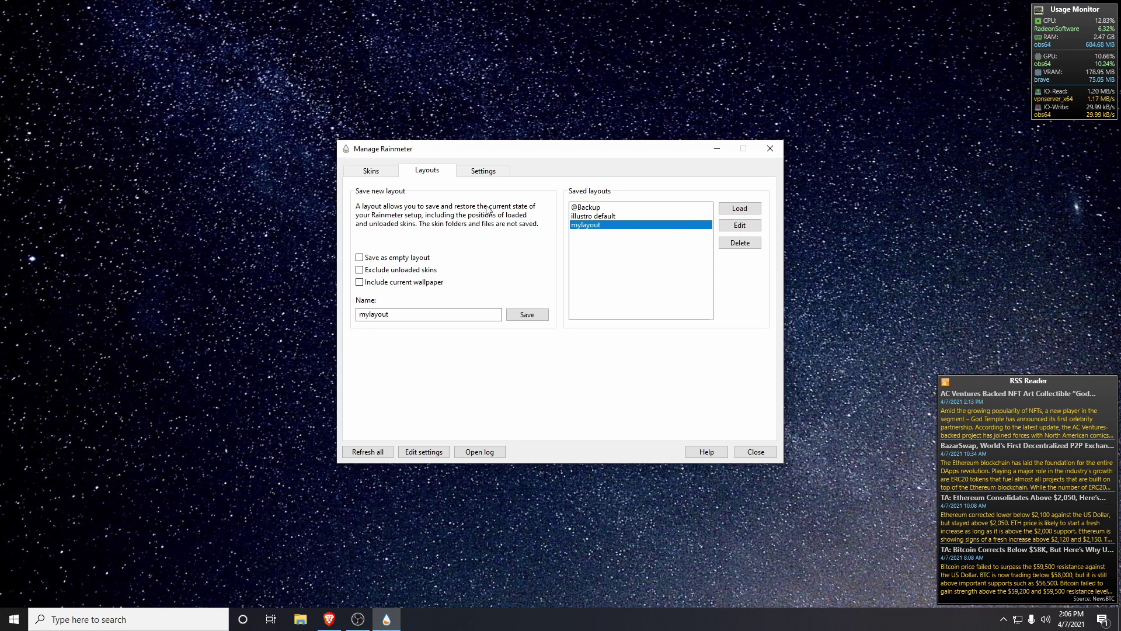
Load mylayout to restore the Cryptocurrencies widget, then return to the Skins list
click(730, 209)
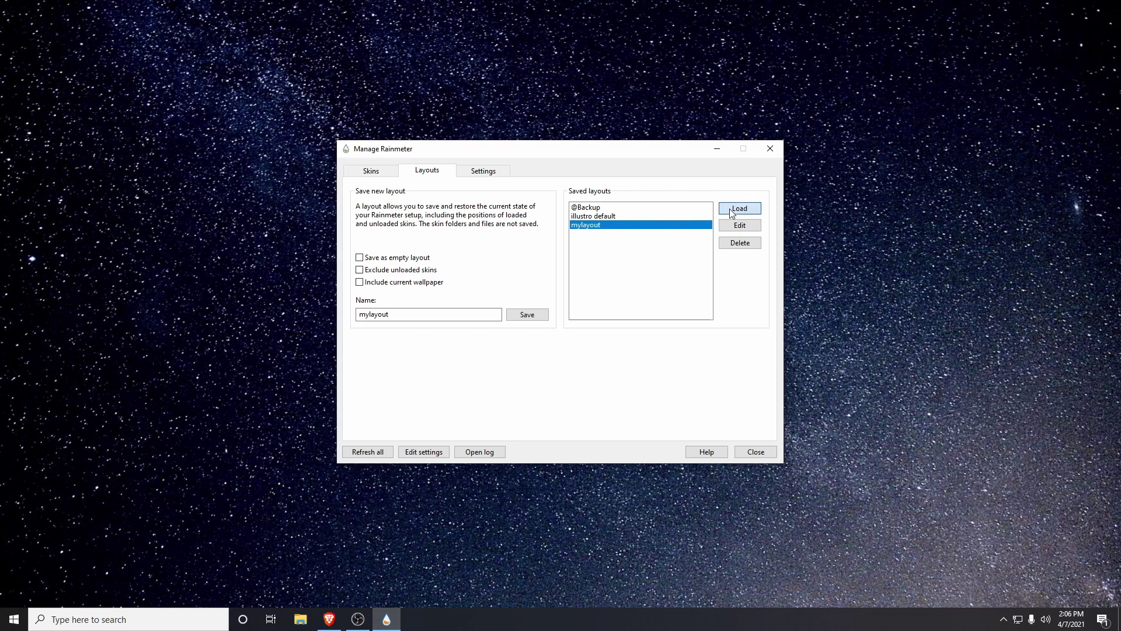
click(731, 210)
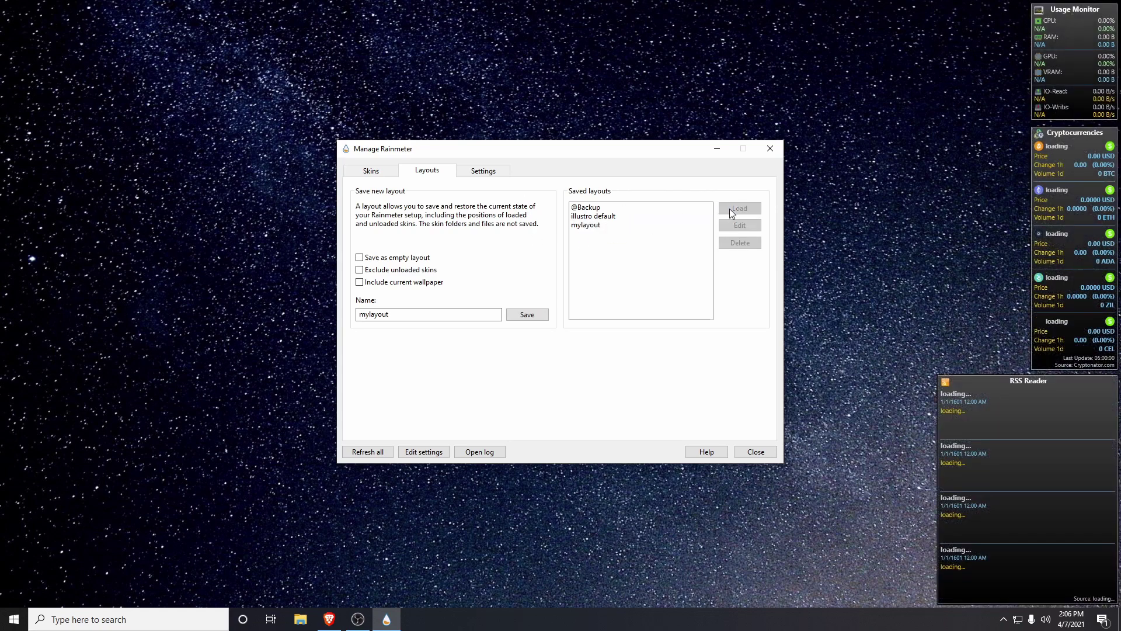
click(380, 171)
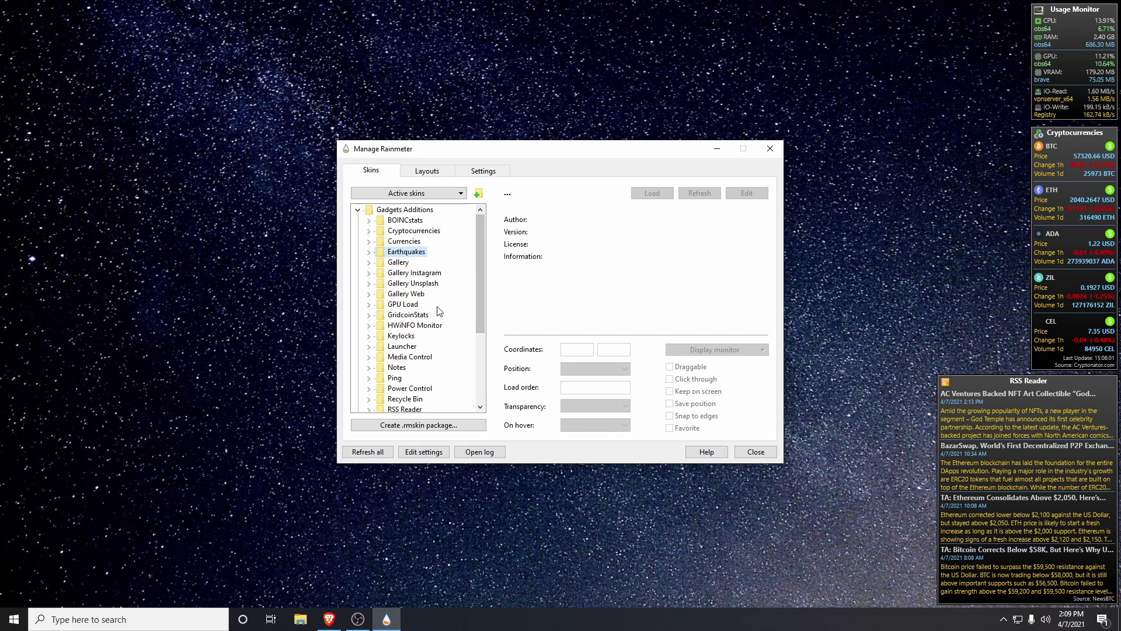
scroll(439, 311, down, 1)
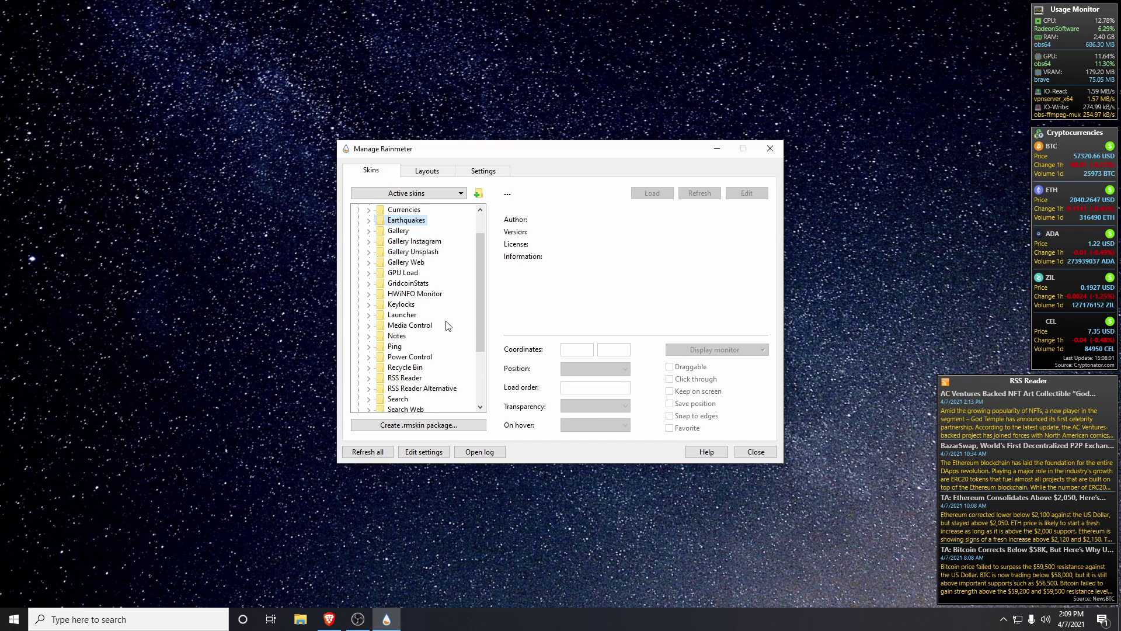
scroll(448, 326, down, 1)
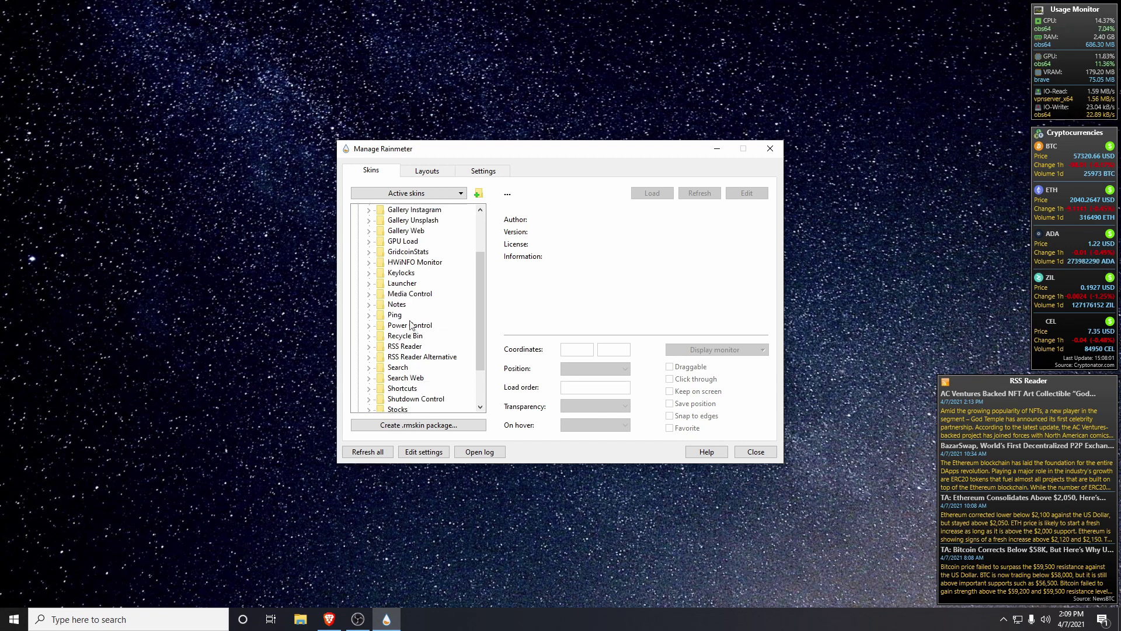
click(369, 294)
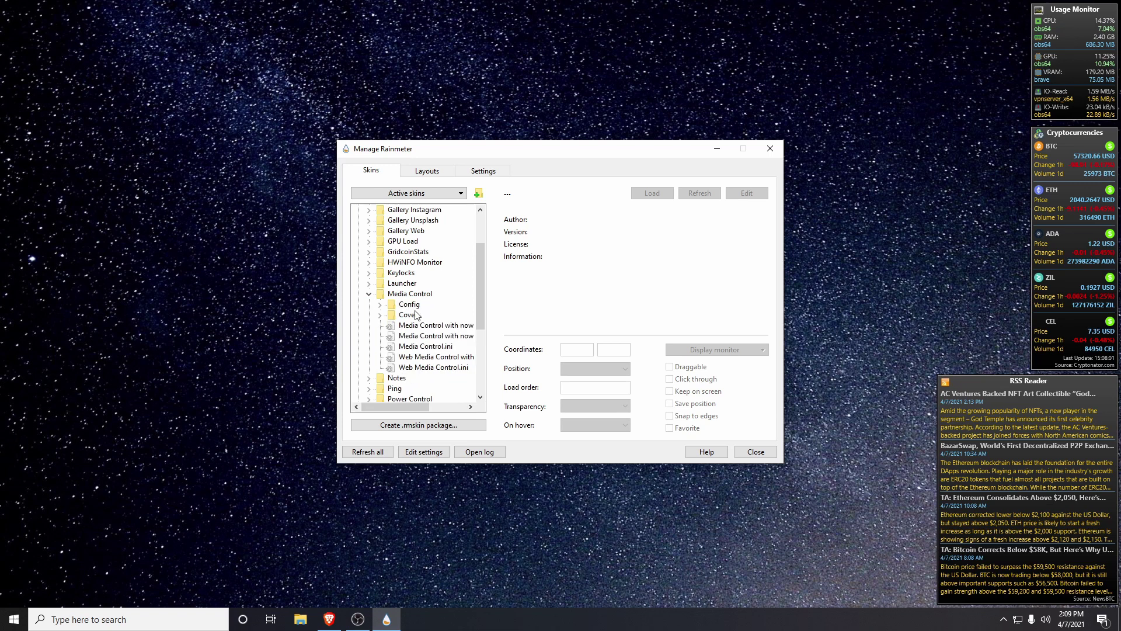
click(455, 330)
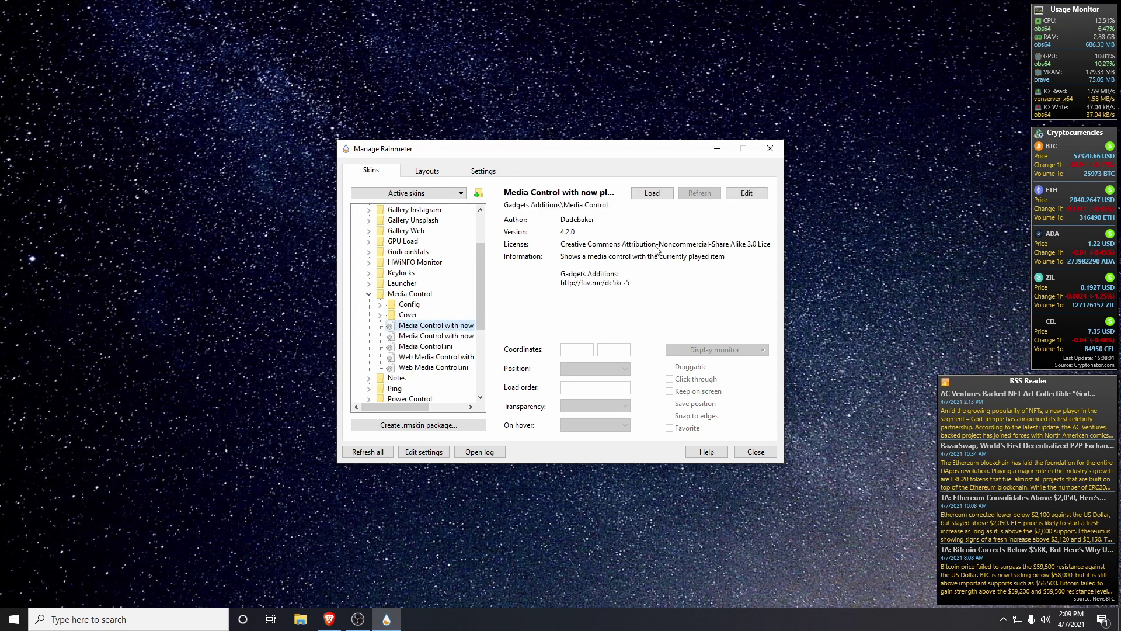
click(663, 195)
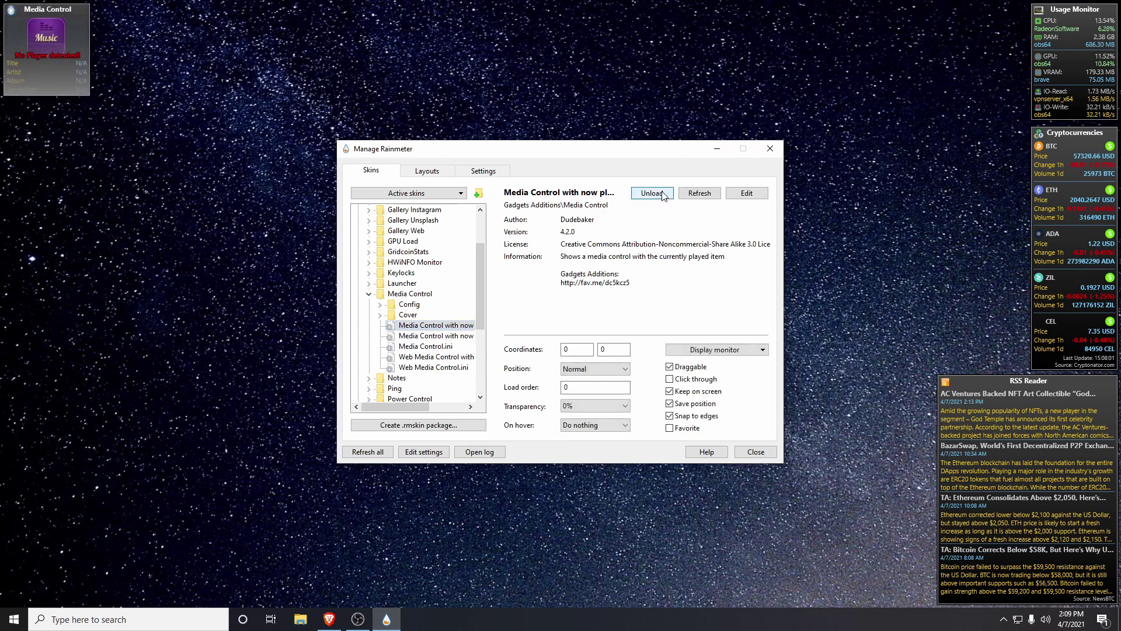
mouse_move(63, 54)
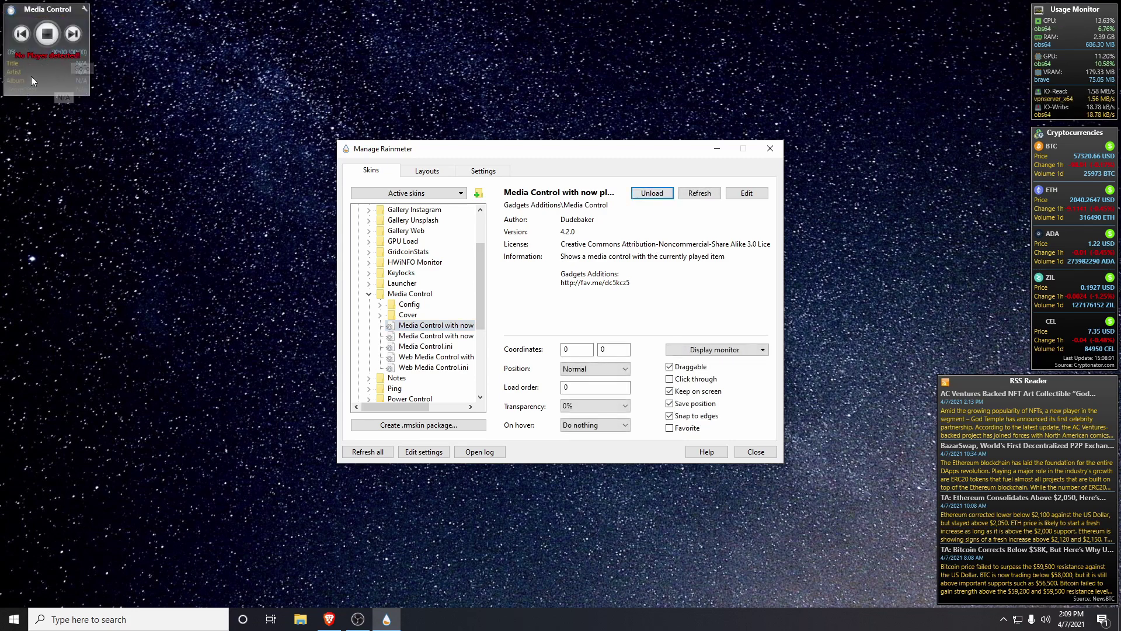
click(649, 193)
scroll(401, 276, down, 3)
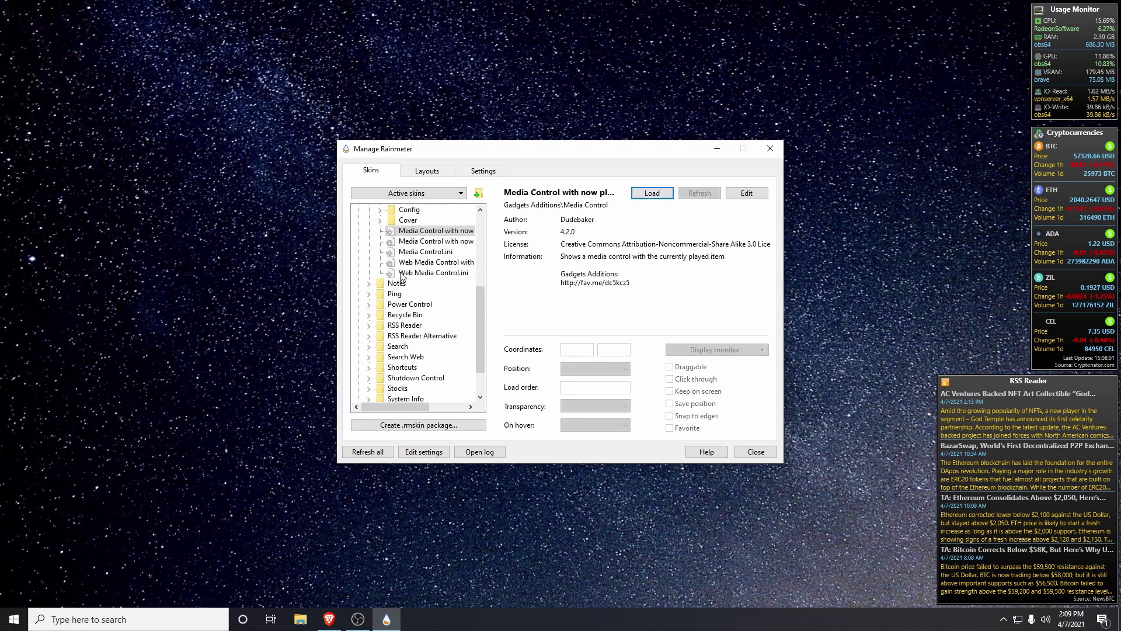
scroll(401, 276, down, 1)
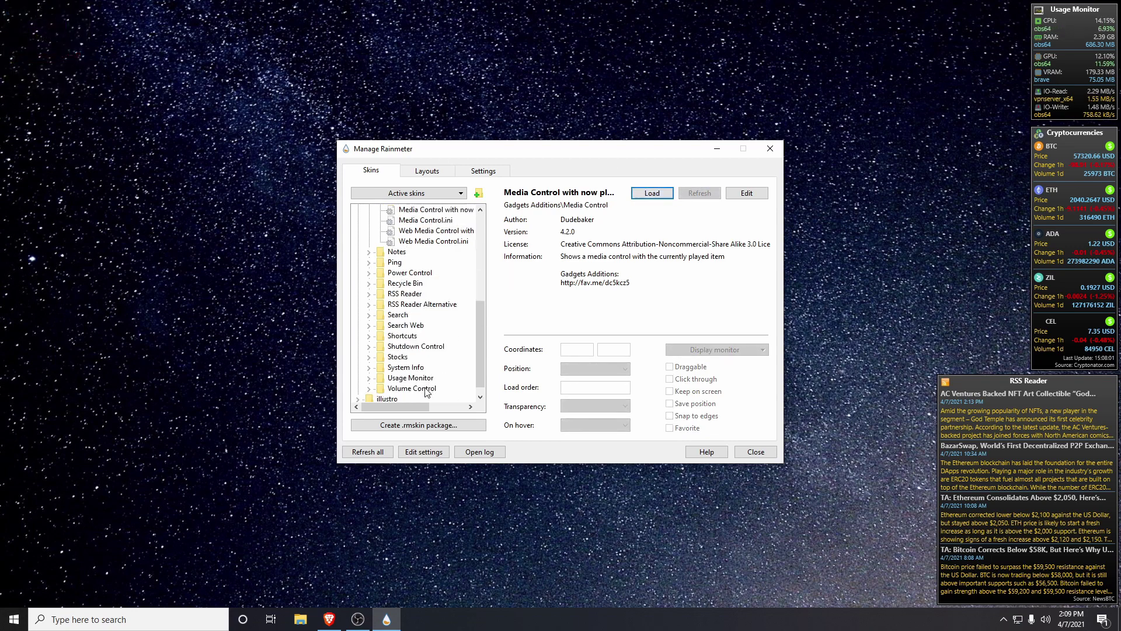
click(369, 367)
click(414, 388)
click(652, 193)
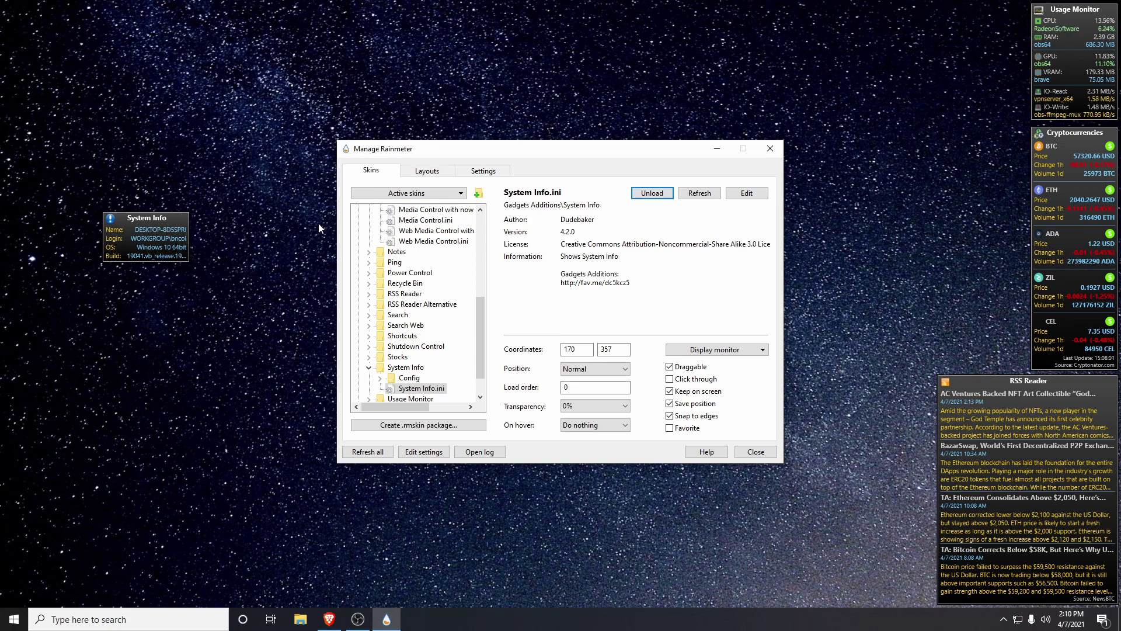
click(652, 193)
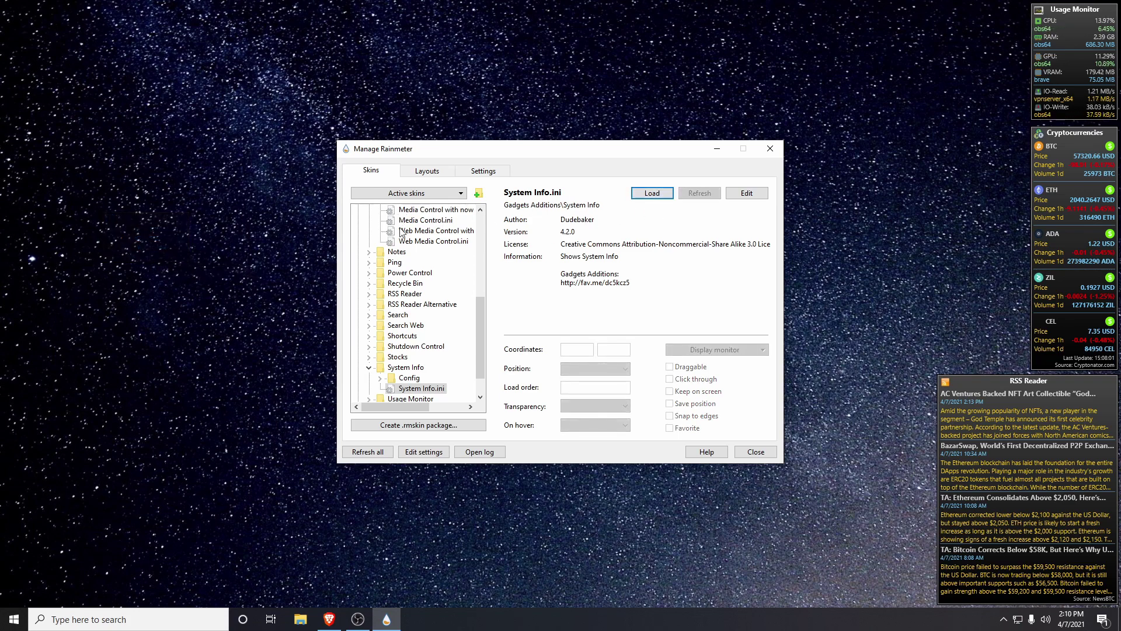
scroll(395, 349, up, 6)
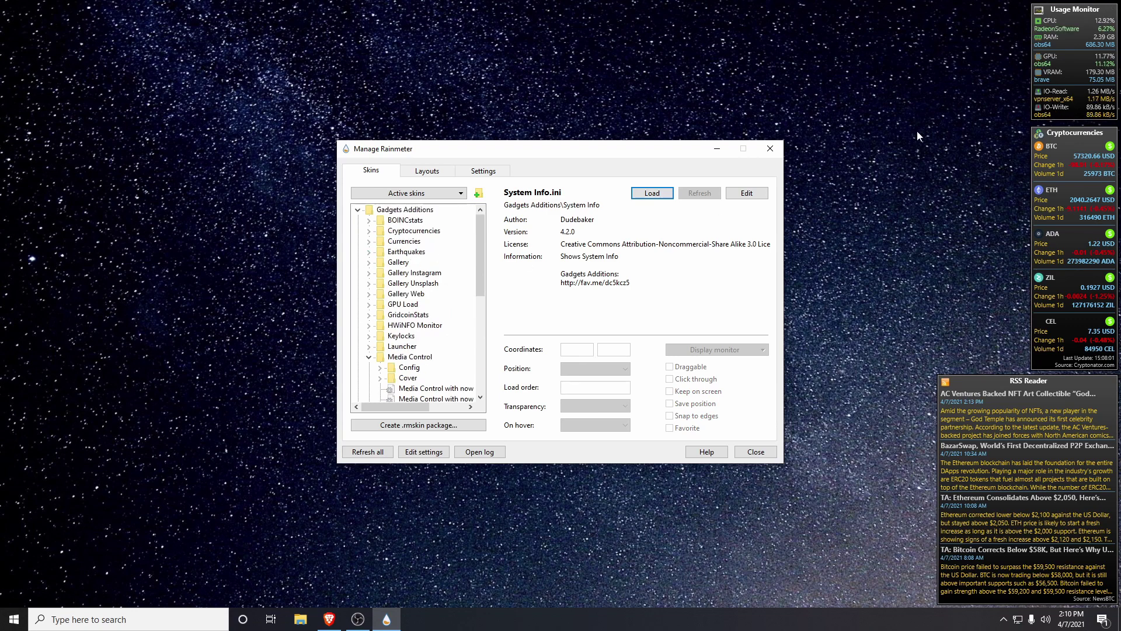
click(368, 357)
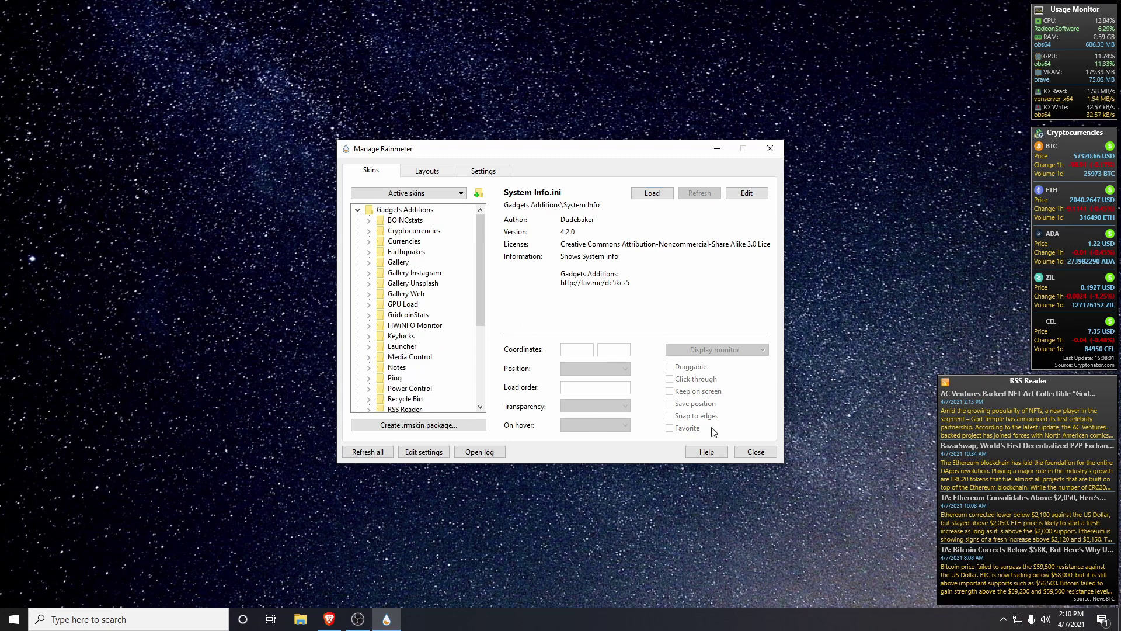
Close the manager and view Usage Monitor's top CPU and GPU process popups
click(753, 452)
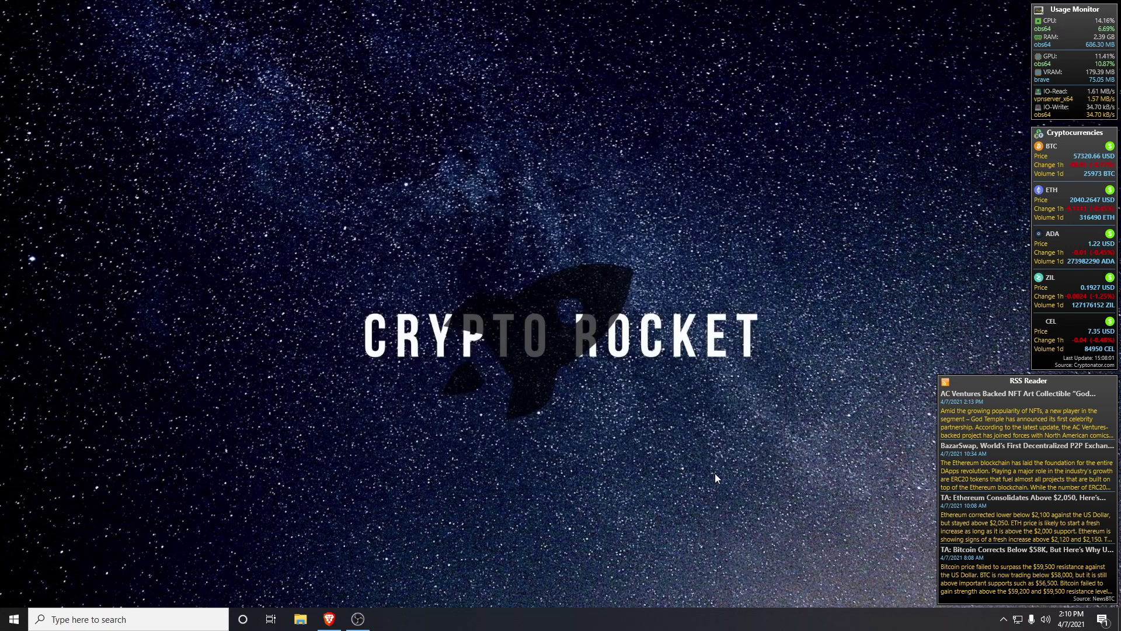
click(1049, 29)
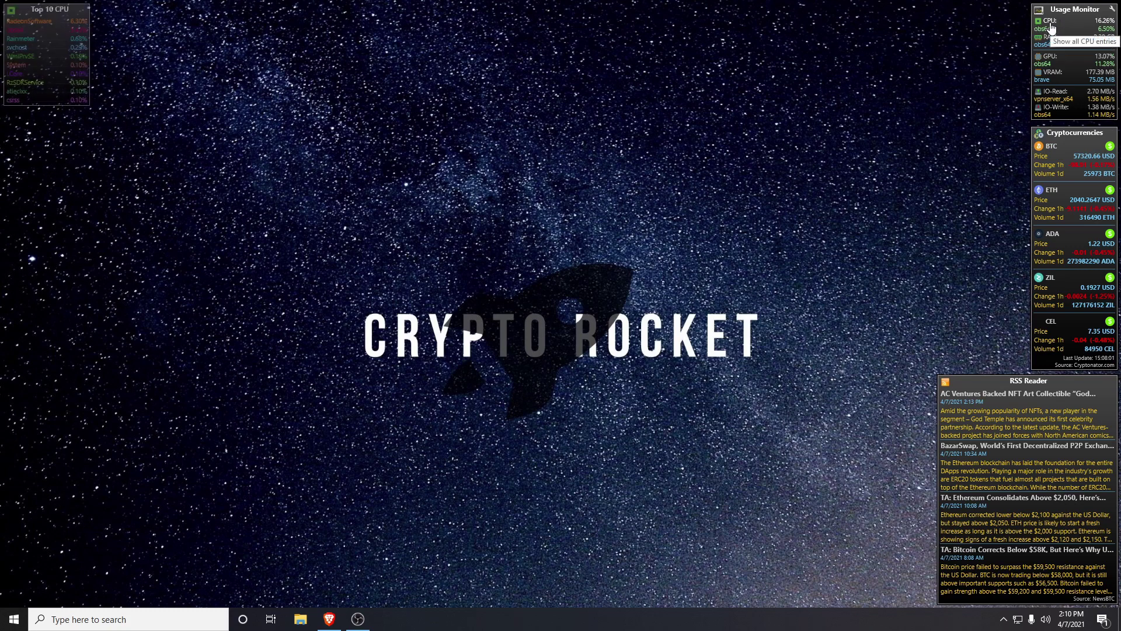
click(85, 10)
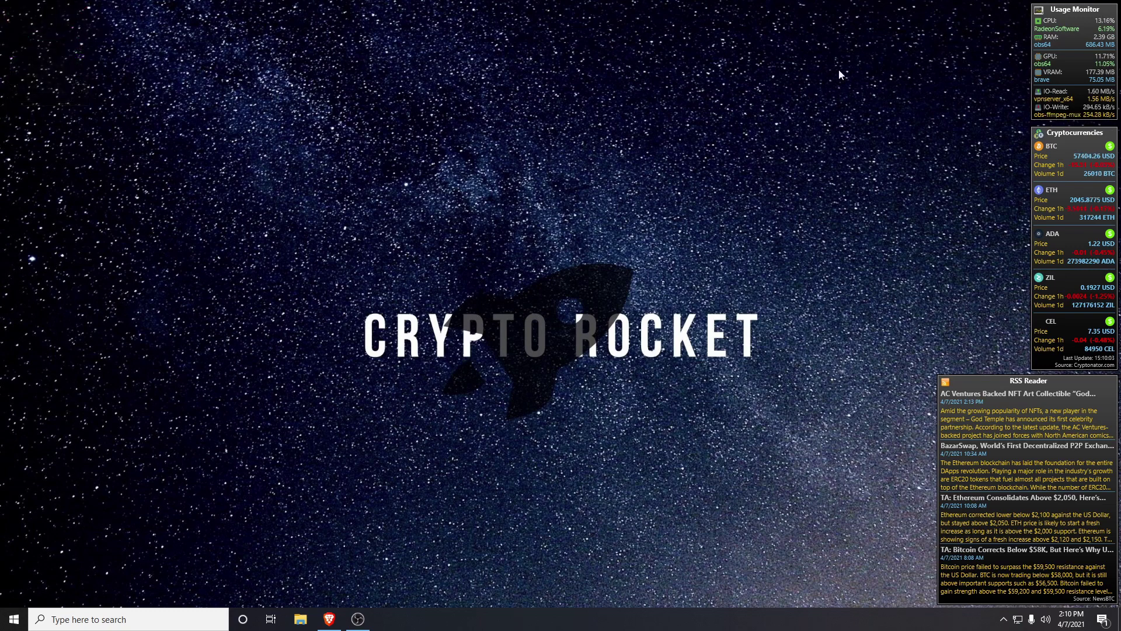
click(1059, 63)
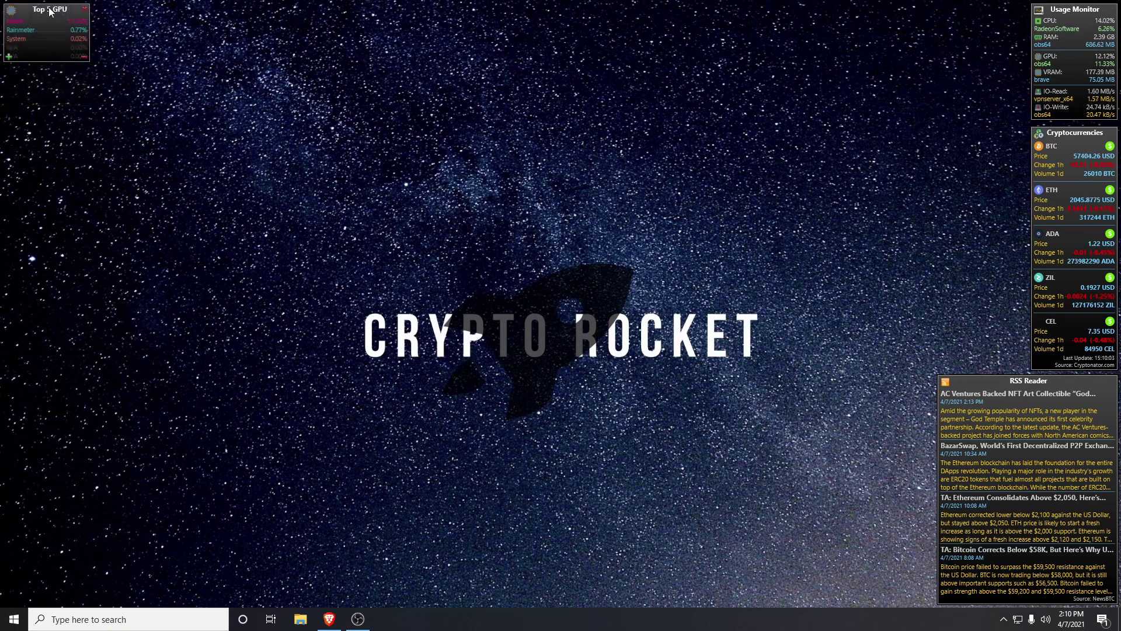
click(86, 10)
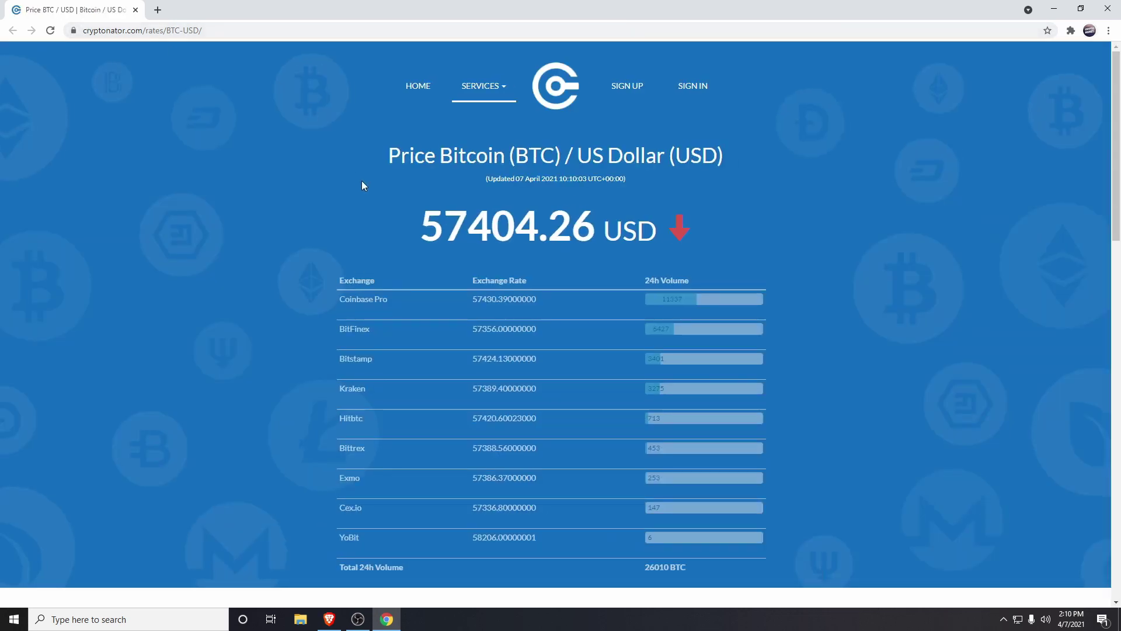
scroll(362, 183, down, 1)
scroll(362, 183, down, 3)
scroll(361, 183, up, 4)
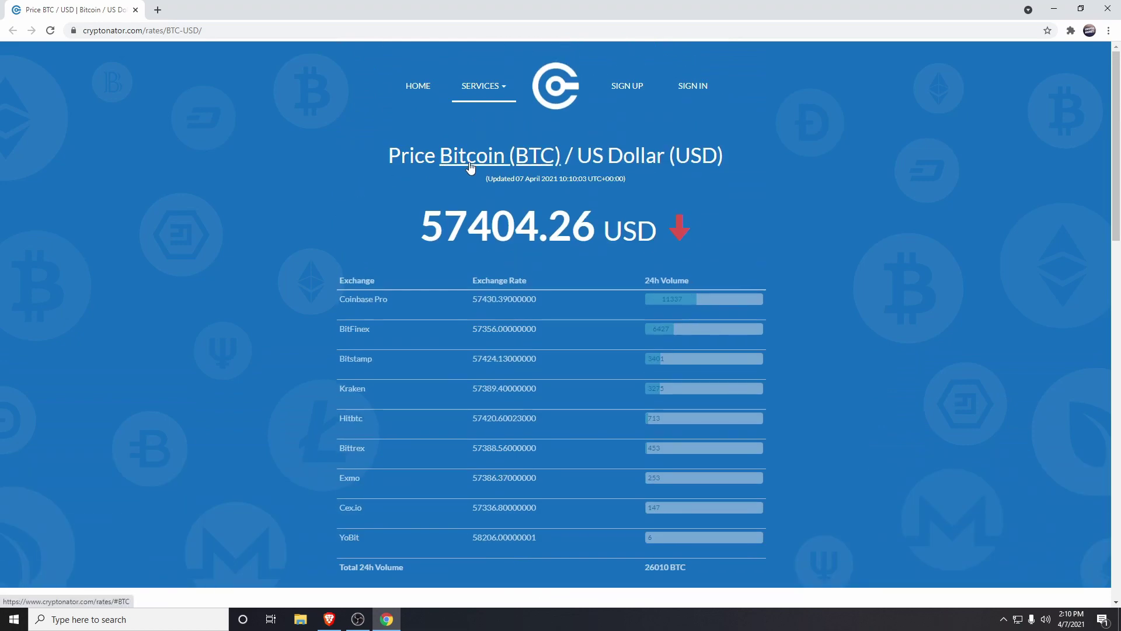
click(1117, 7)
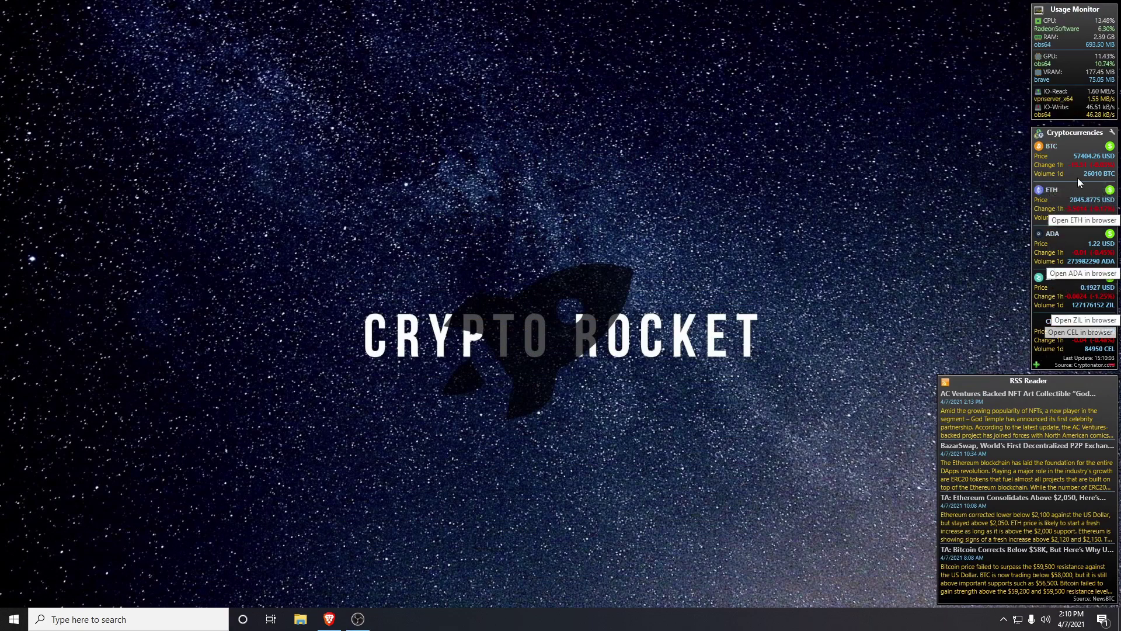
Raise the Cryptocurrencies widget scale to 1.2, then reduce it back to 1
click(1112, 134)
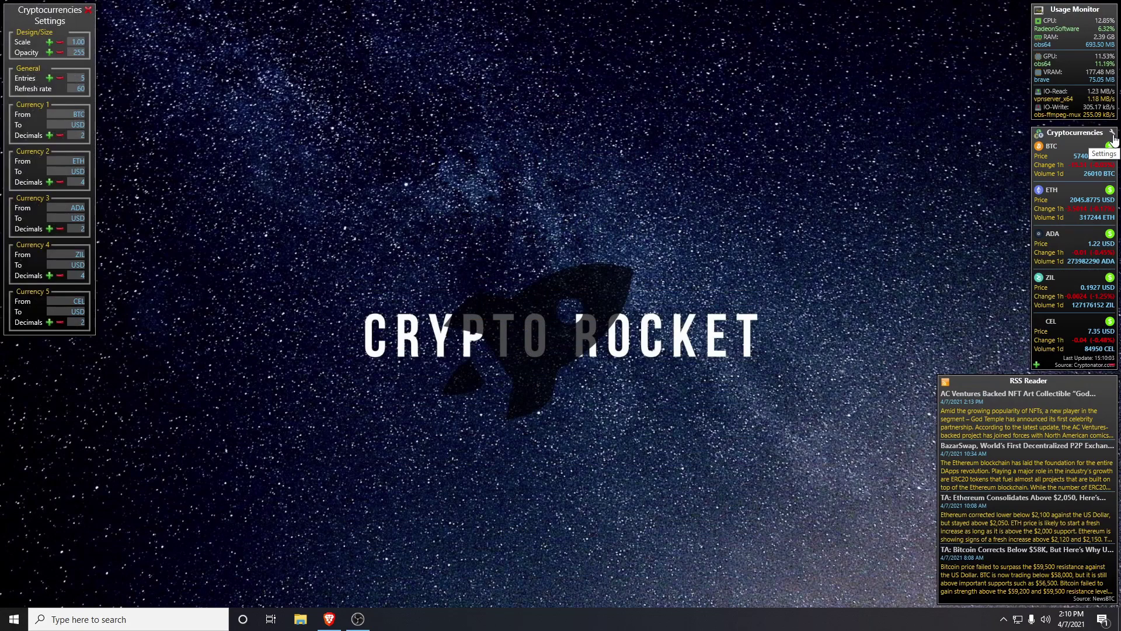
click(49, 43)
click(49, 43)
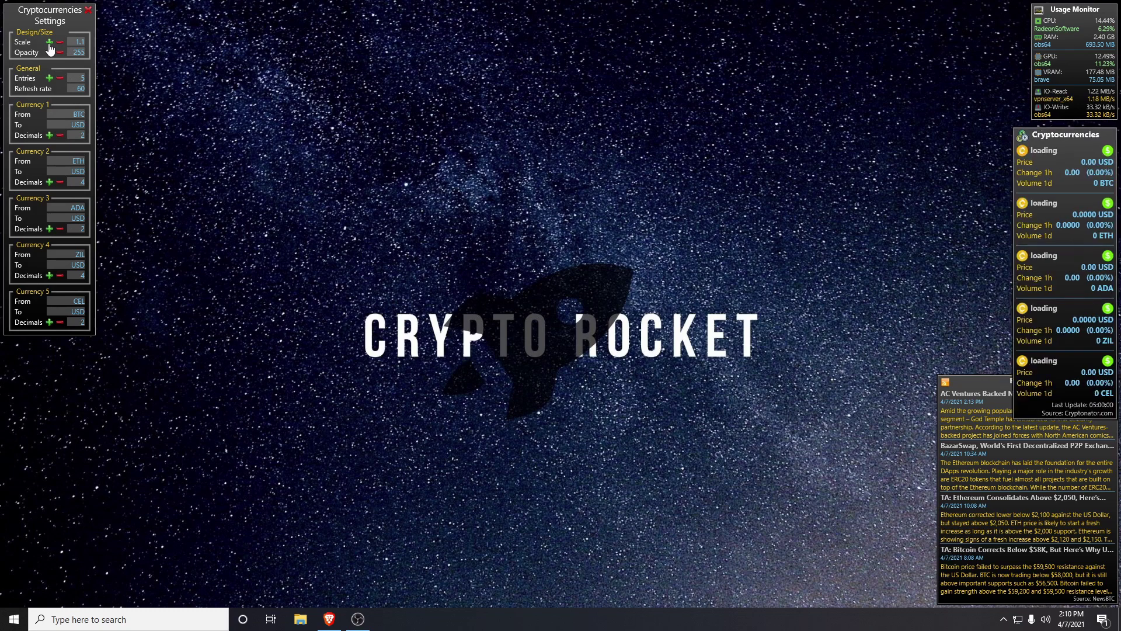
click(59, 42)
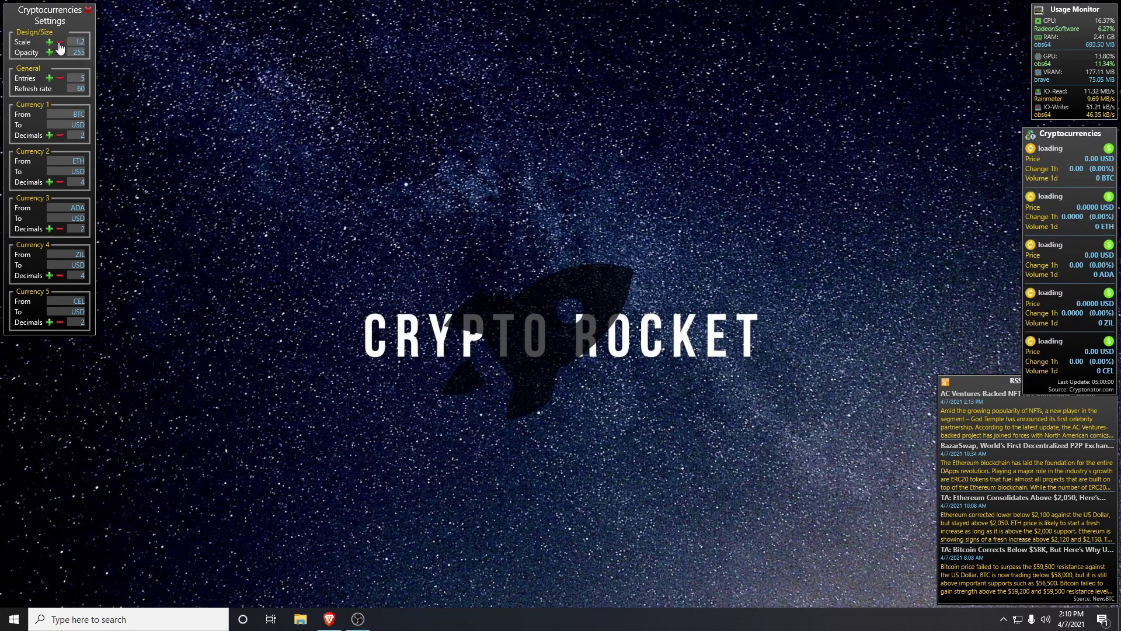
click(59, 42)
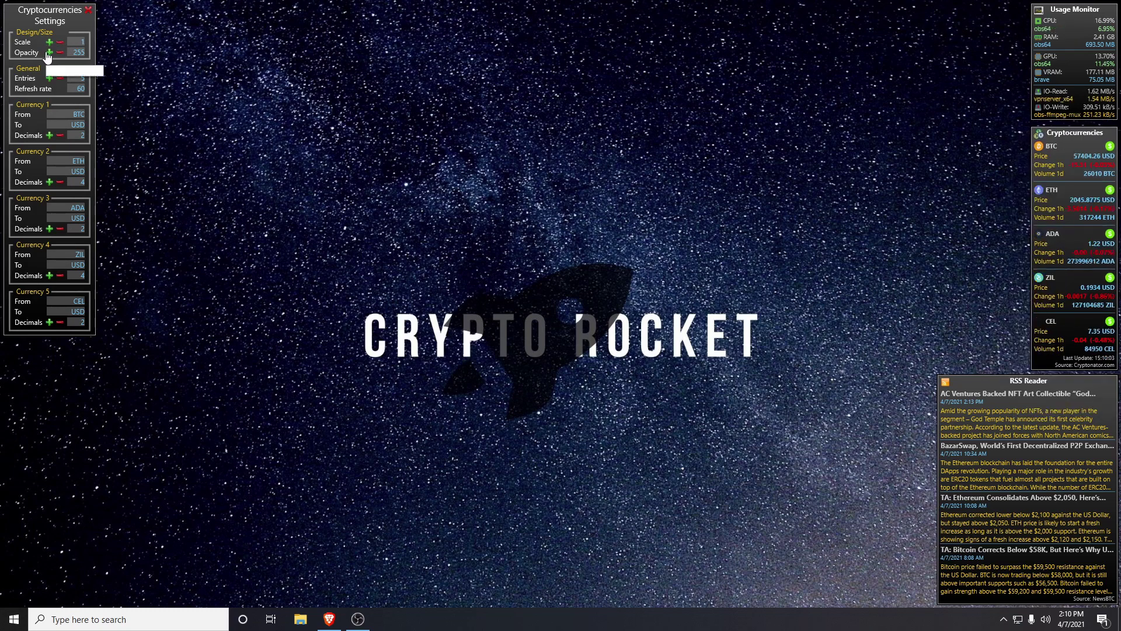
Set the widget opacity to 4, then restore it to 255
click(49, 53)
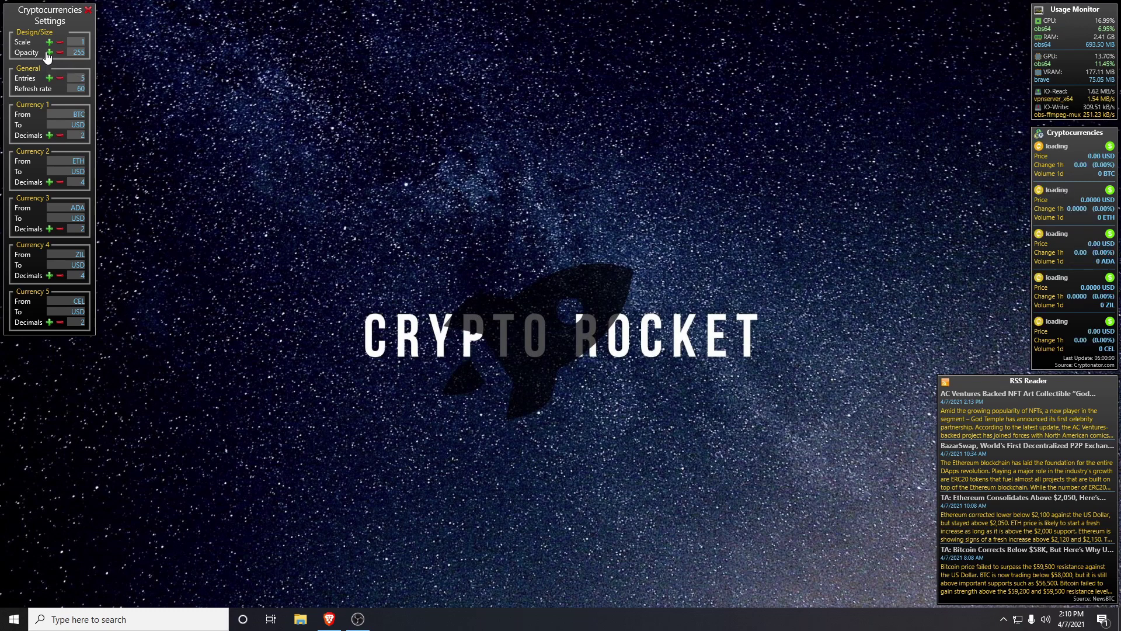
click(80, 54)
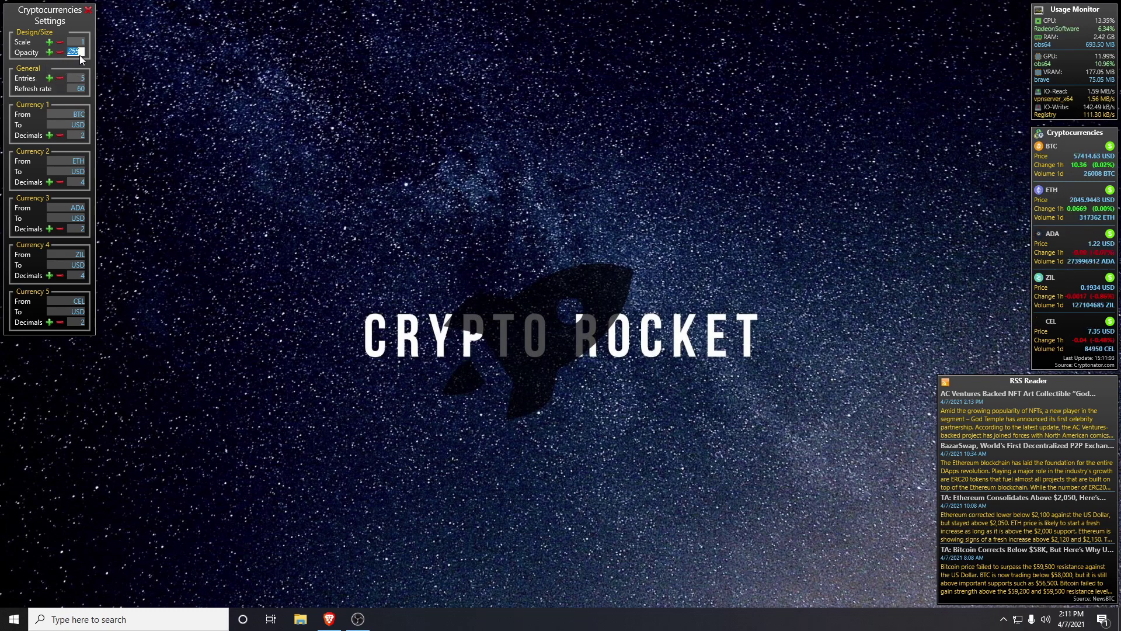
text(4)
key(Return)
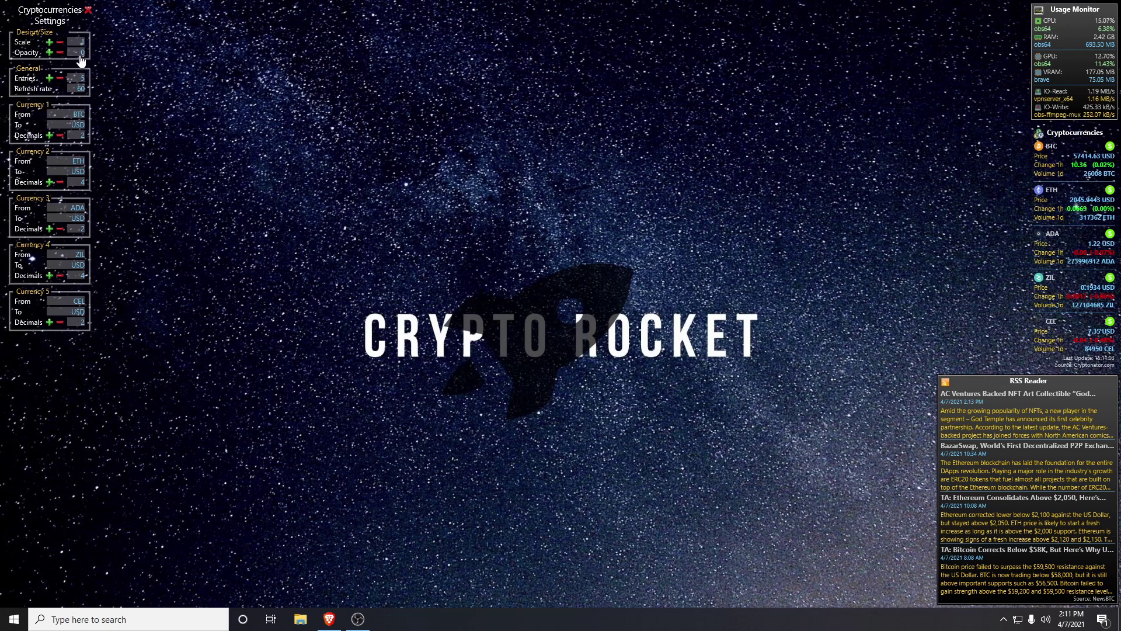
click(80, 54)
text(255)
key(Return)
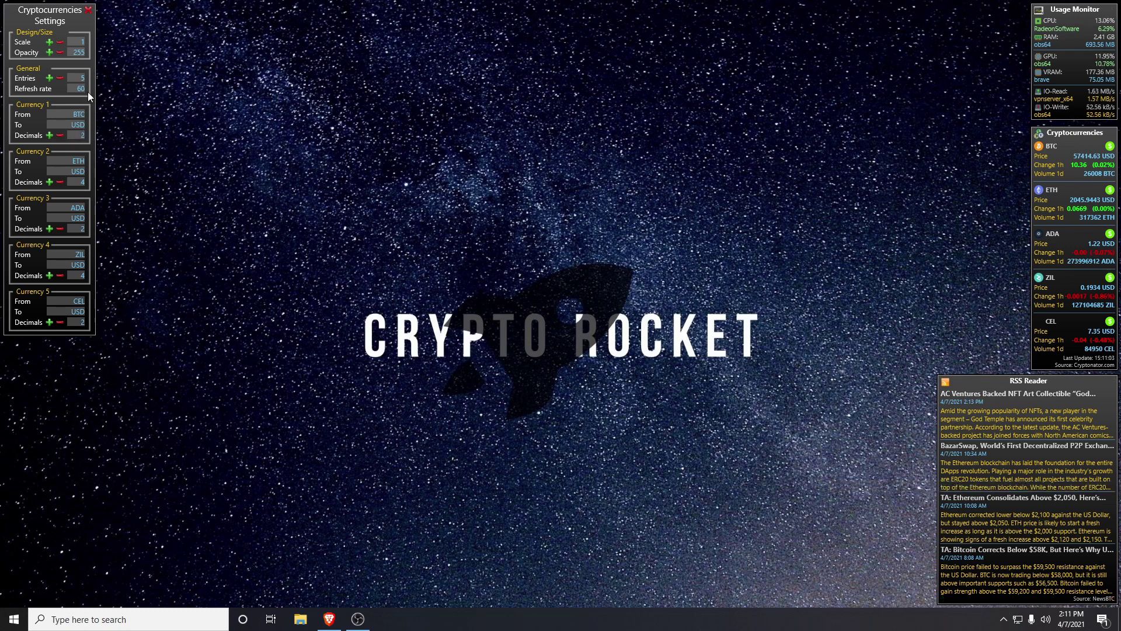
Try LINK and BCH, then XRP, as the first currency's symbol
click(65, 114)
text(LINK)
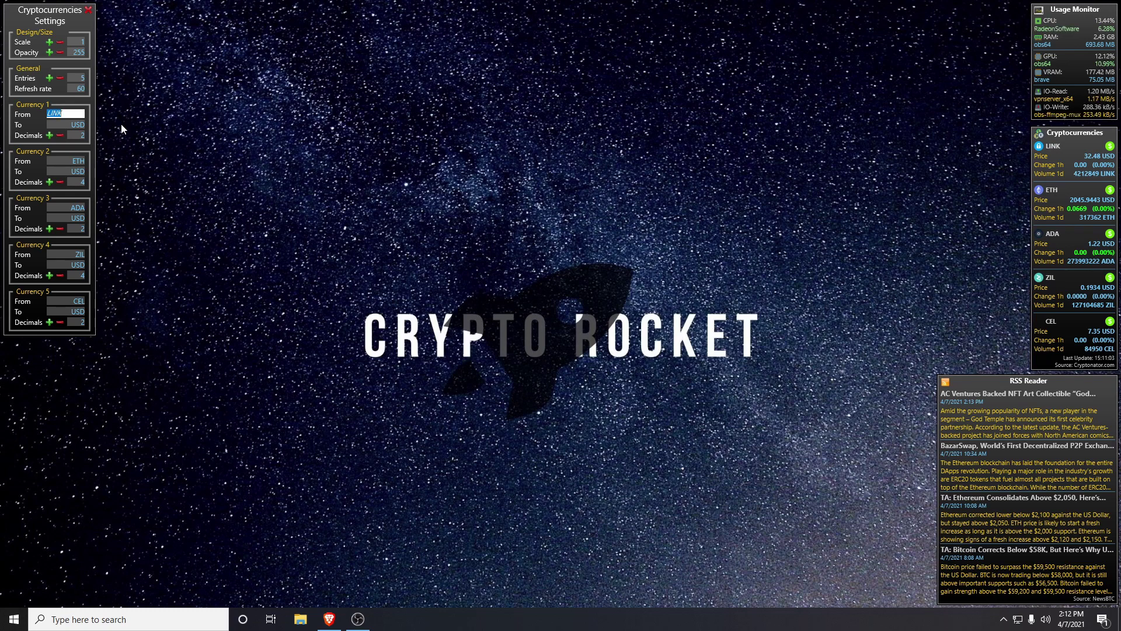
text(BCH)
key(Return)
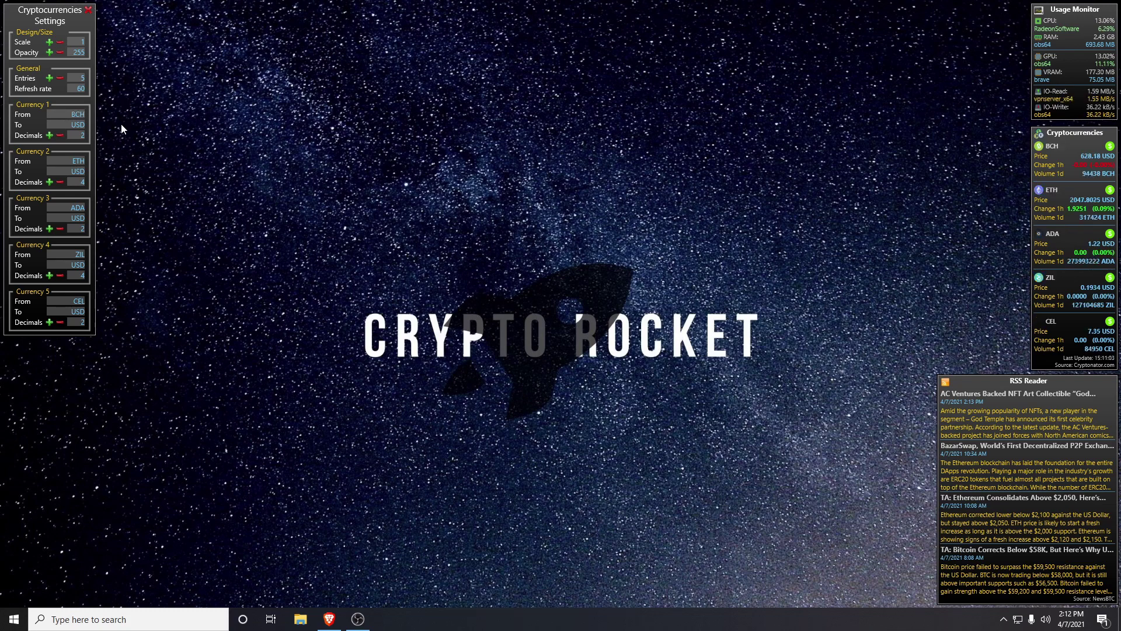
click(69, 113)
text(XRP)
key(Return)
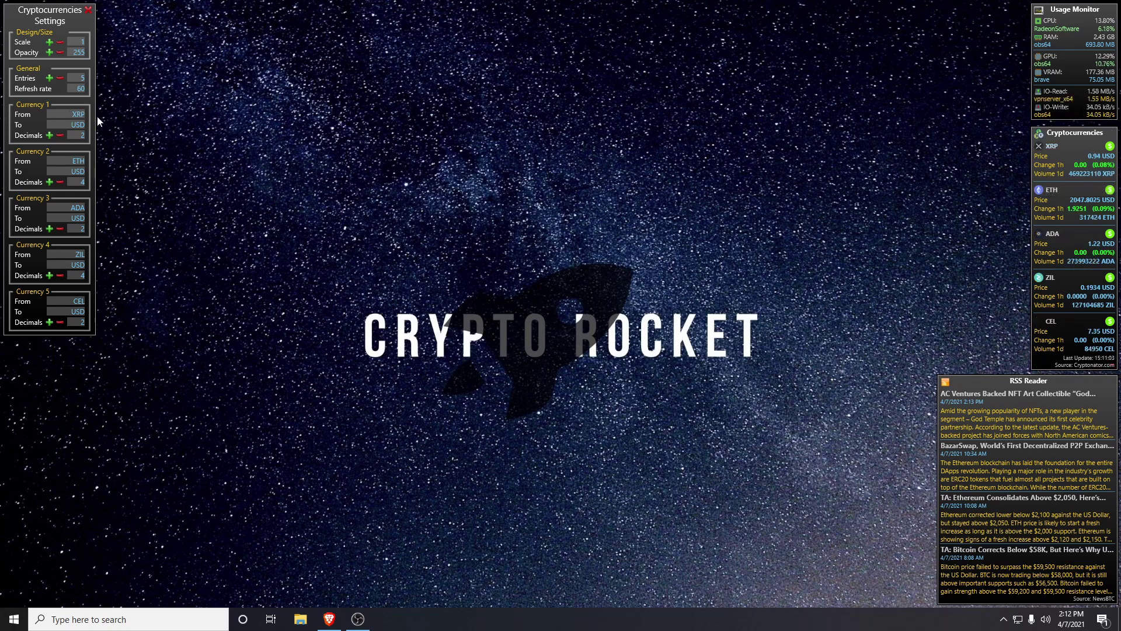
Set currency 1 back to BTC and close the Cryptocurrencies settings
click(65, 113)
text(BTC)
key(Return)
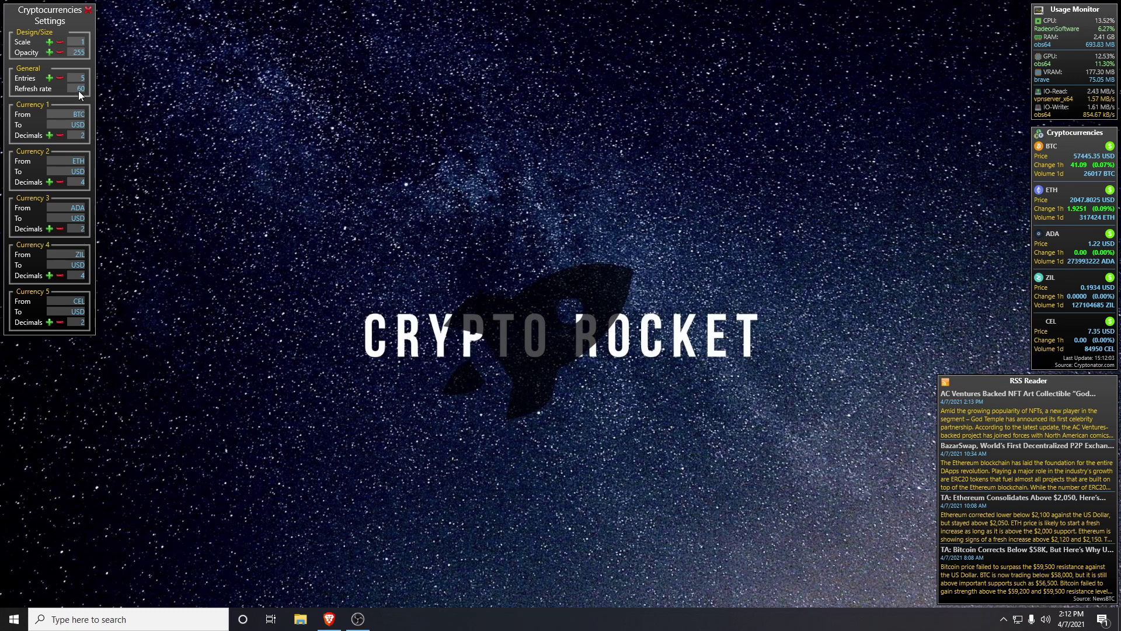
click(88, 11)
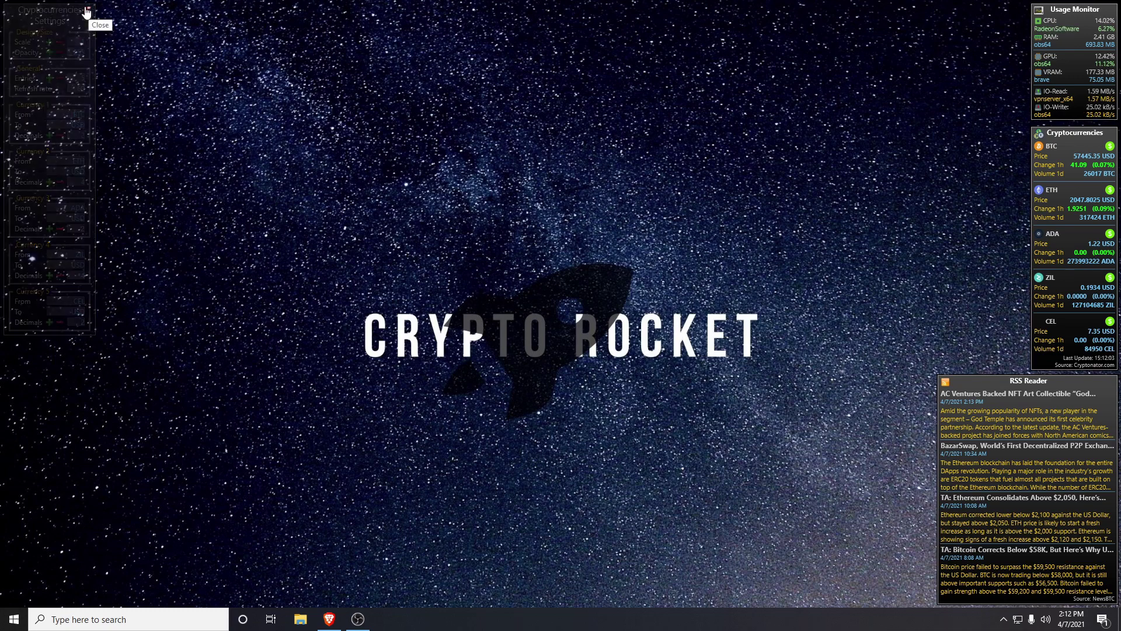
Open the RSS Reader settings, move the panel to the centre and keep the newsbtc.com feed URL unchanged
click(1113, 382)
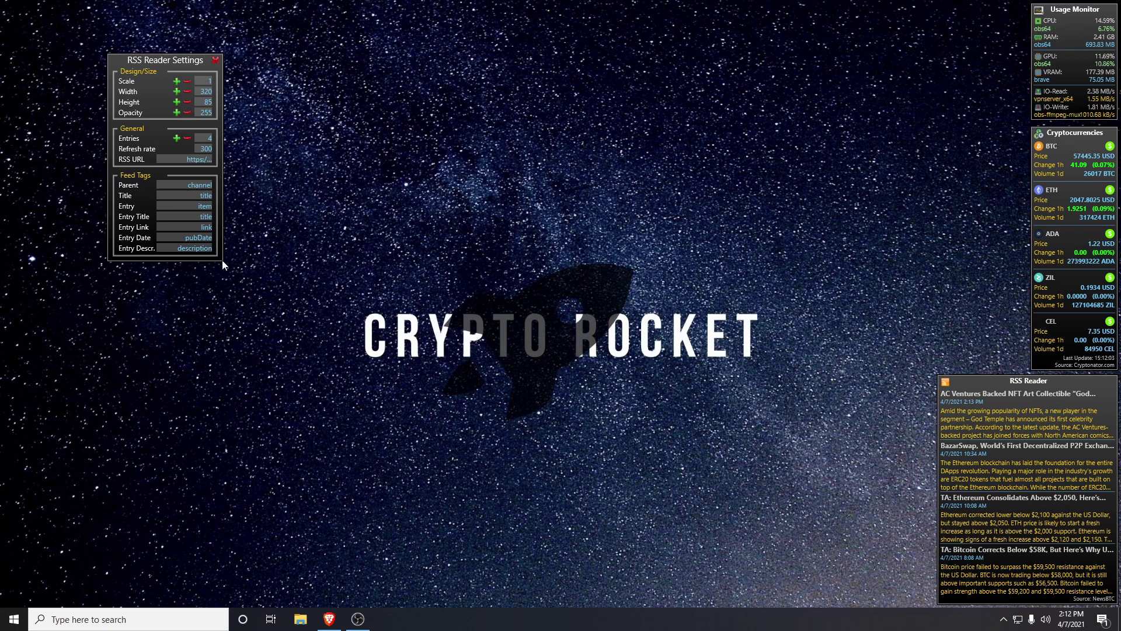
drag(223, 261, 343, 305)
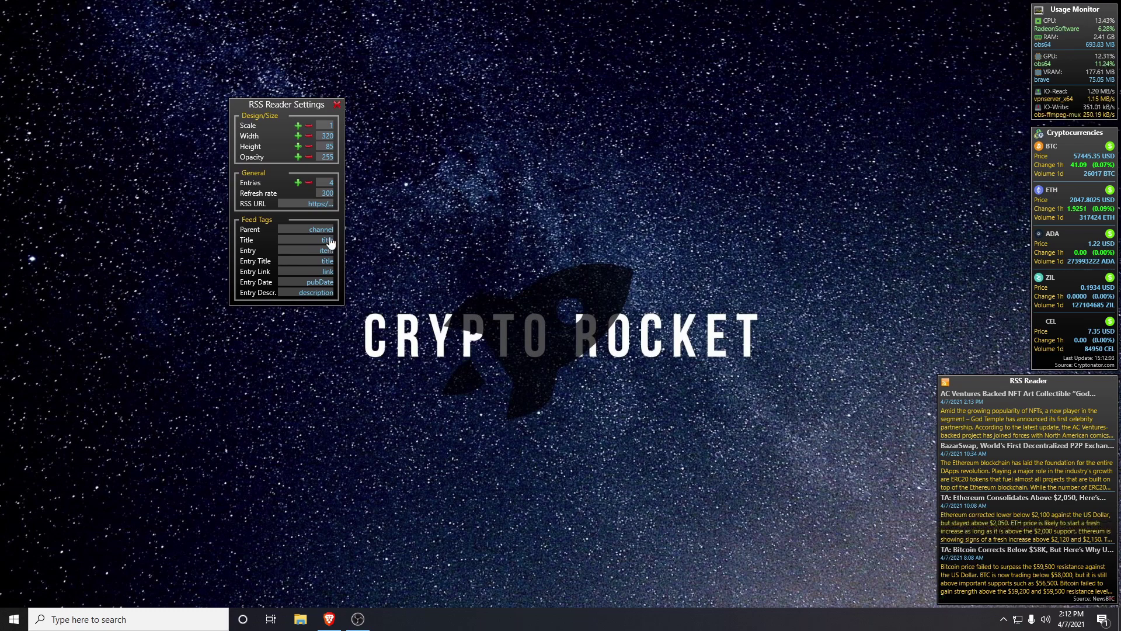
click(298, 206)
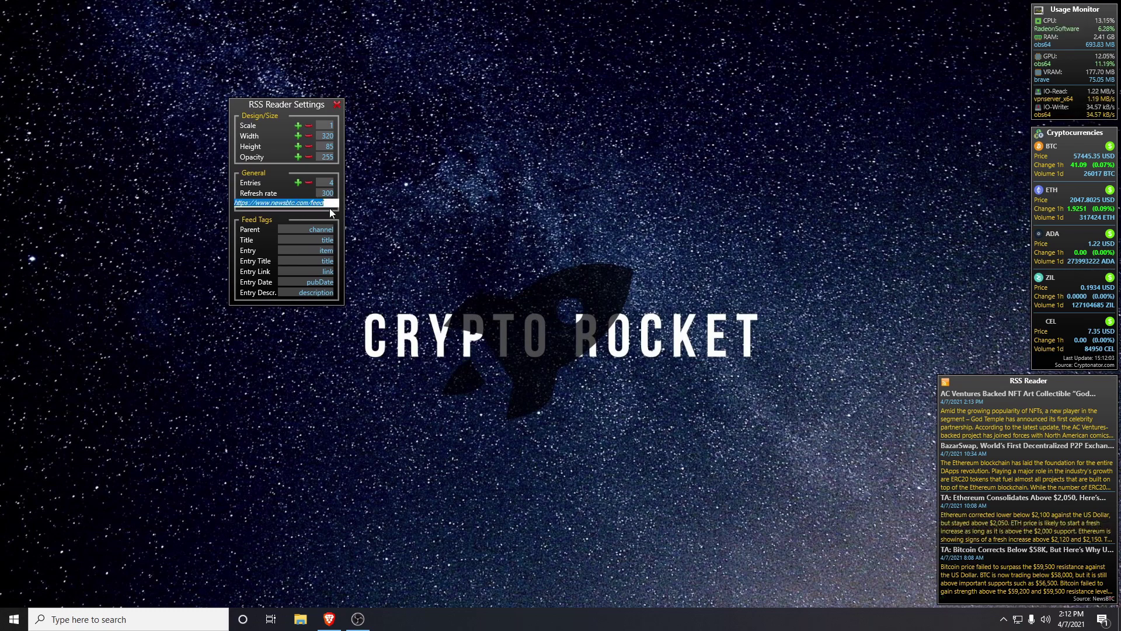
click(294, 105)
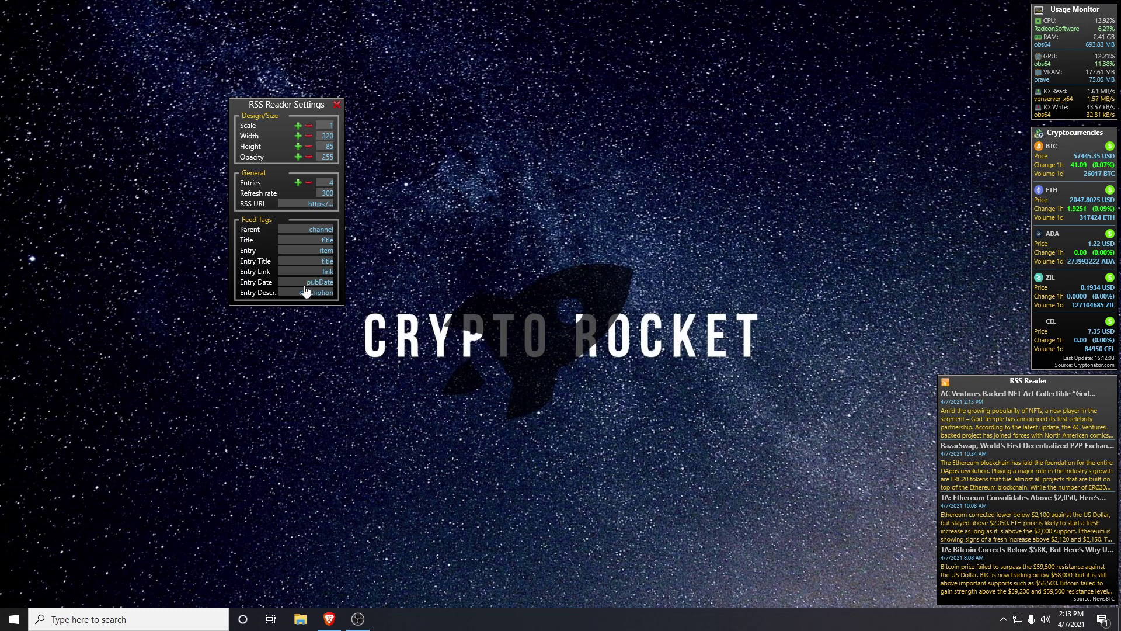
Close the RSS Reader settings, set the Cryptocurrencies Currency 1 to LINK, and close its settings
click(337, 105)
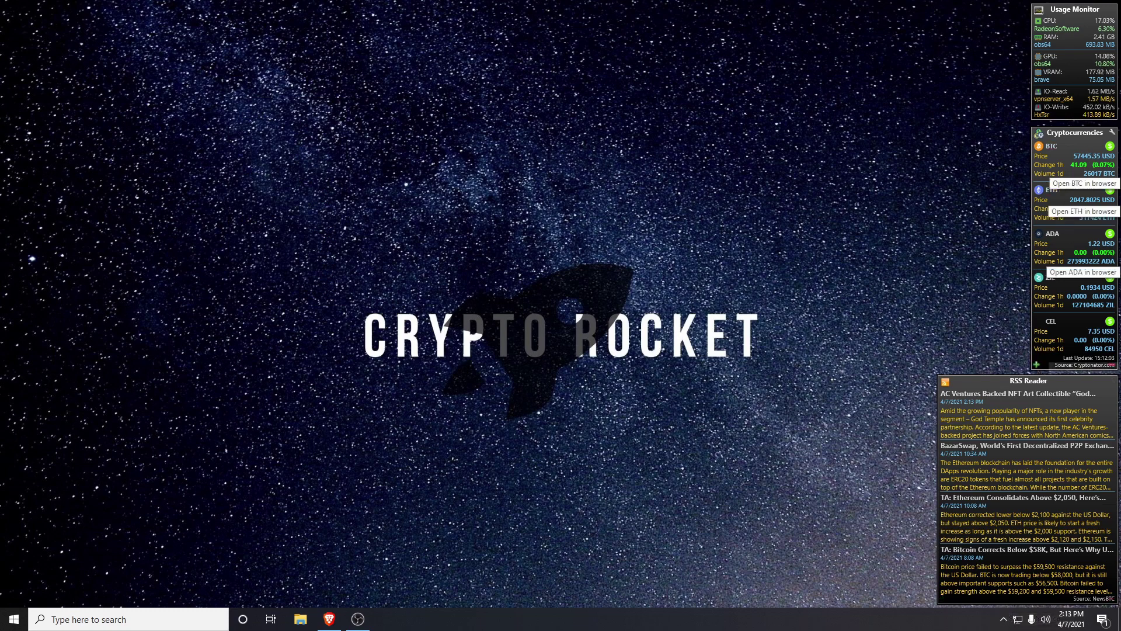
click(1112, 133)
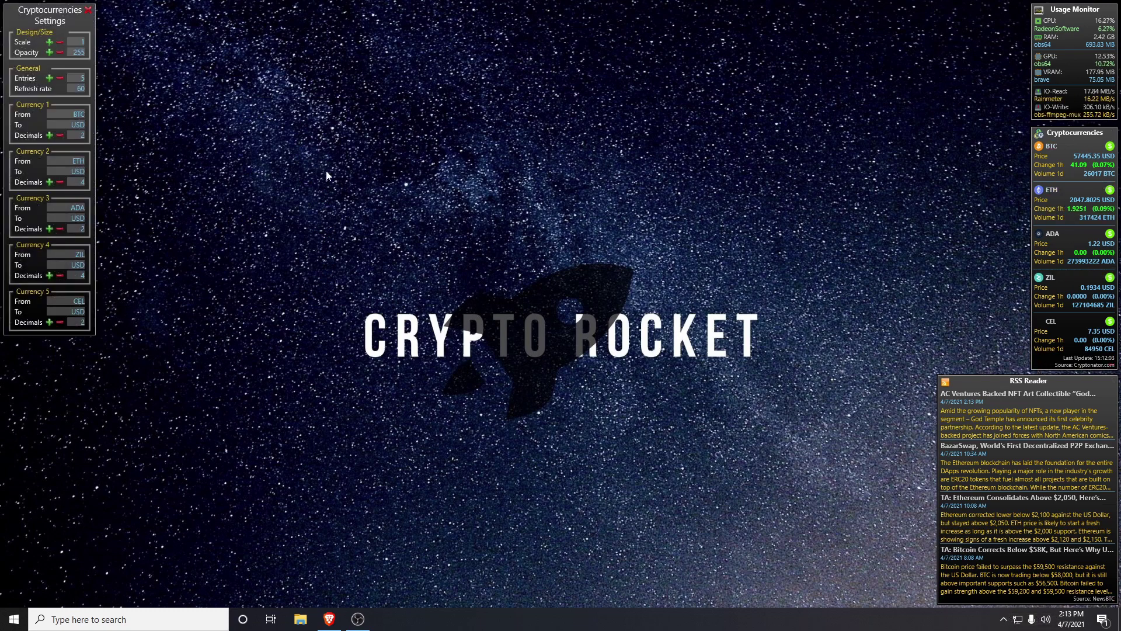
click(66, 115)
text(LINK)
key(Return)
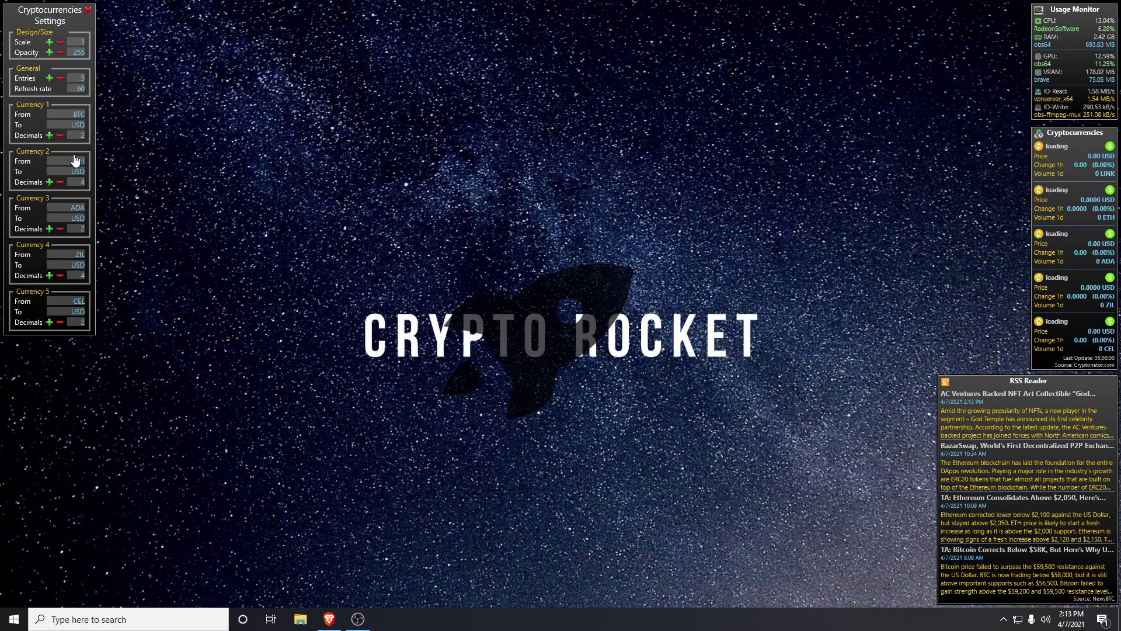
click(88, 10)
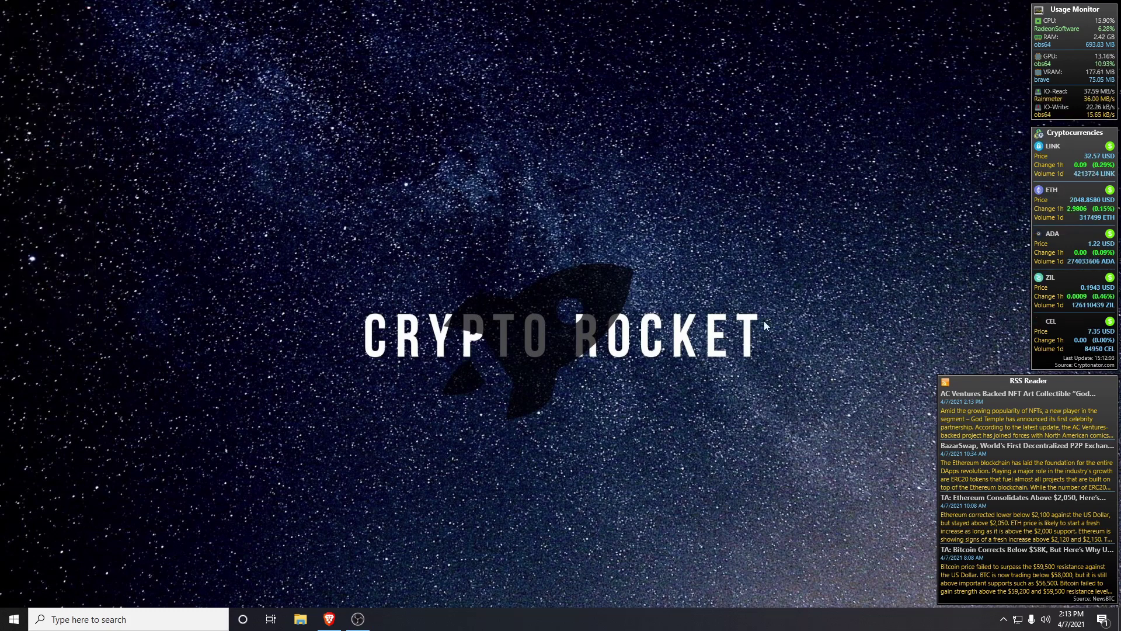
Reopen the Rainmeter manager from the tray and choose mylayout under Saved layouts on the Layouts tab
click(1004, 617)
click(978, 597)
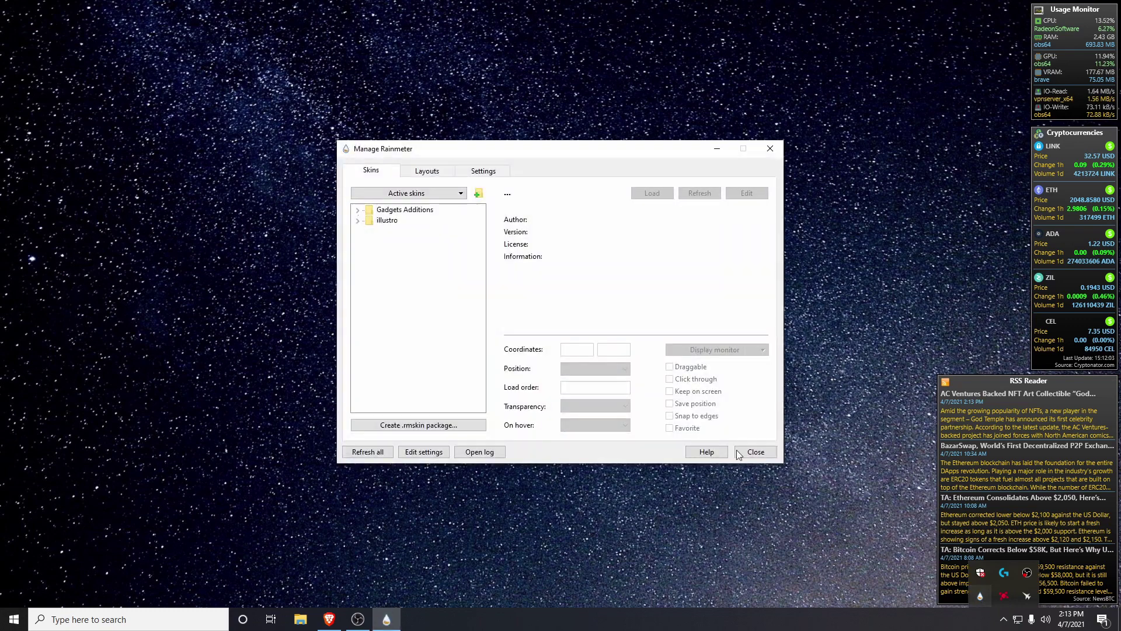
click(483, 170)
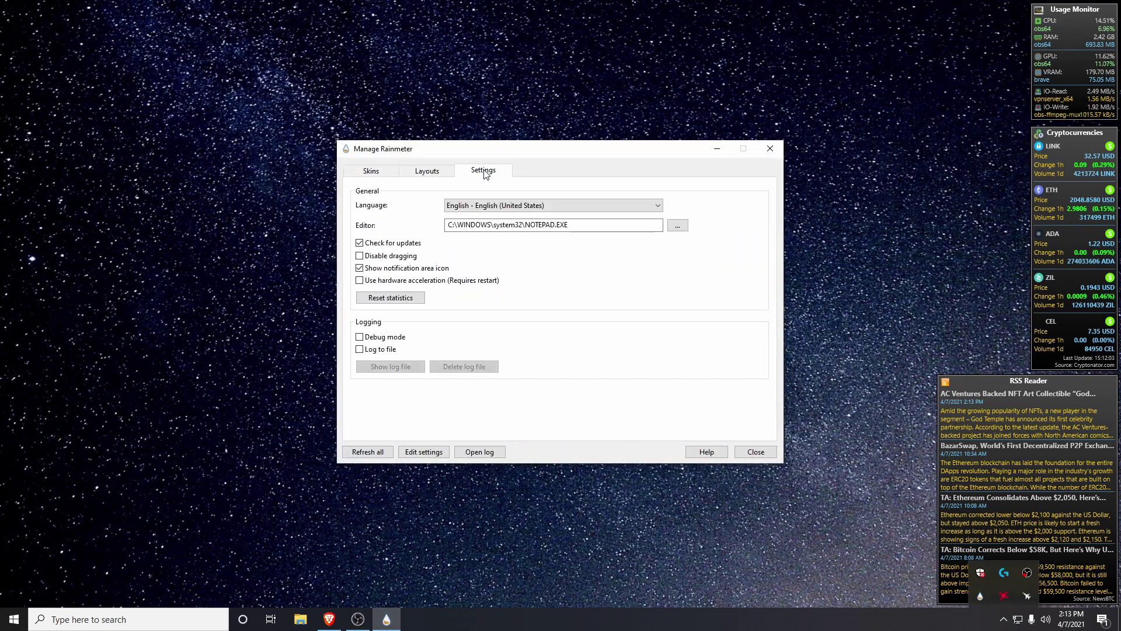
click(375, 170)
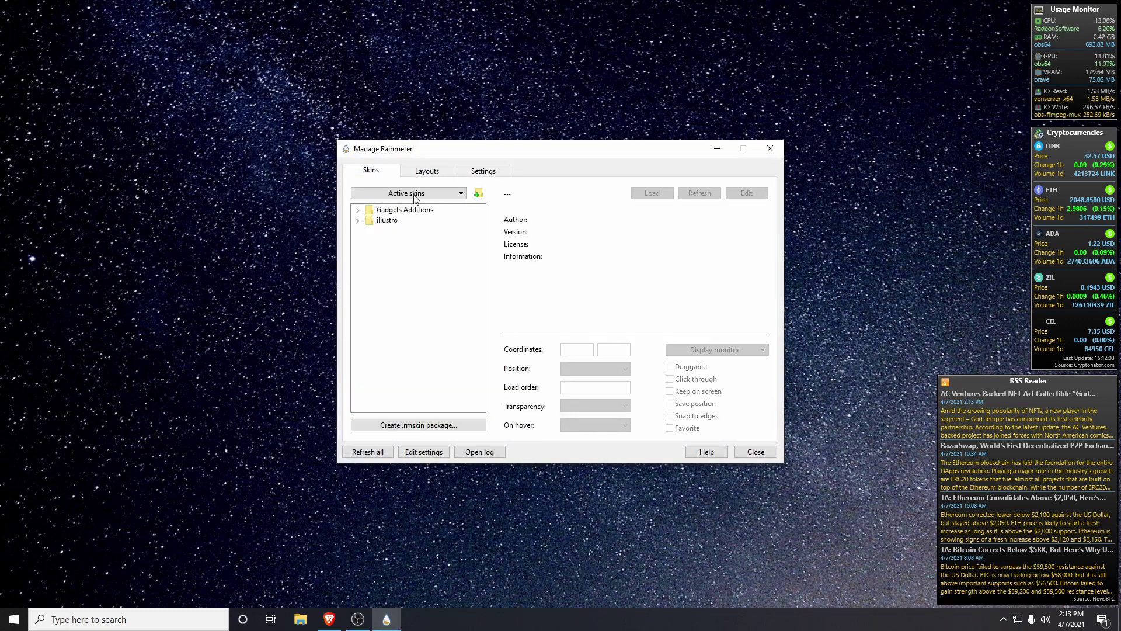
click(439, 174)
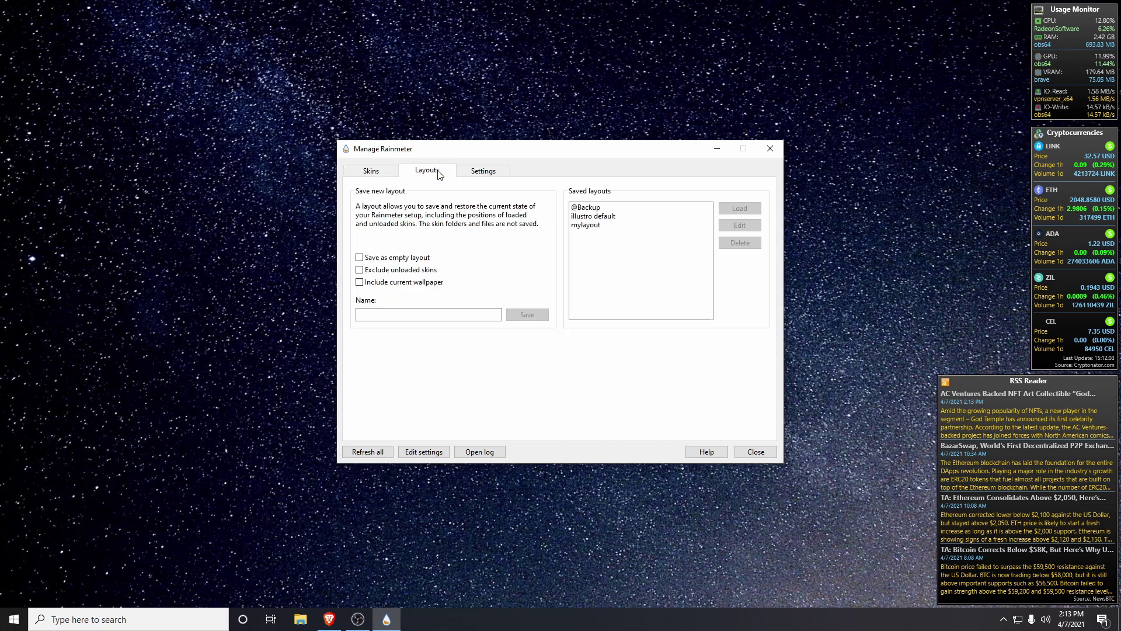
click(584, 225)
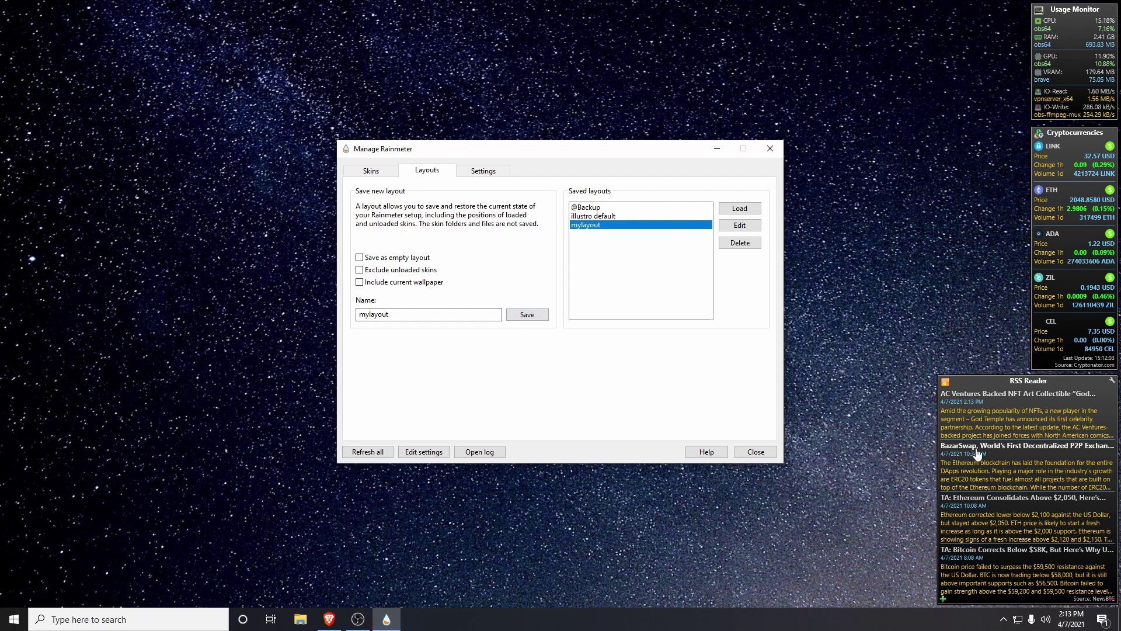
Overwrite mylayout, test by loading illustro default then mylayout again, and close the manager
click(528, 323)
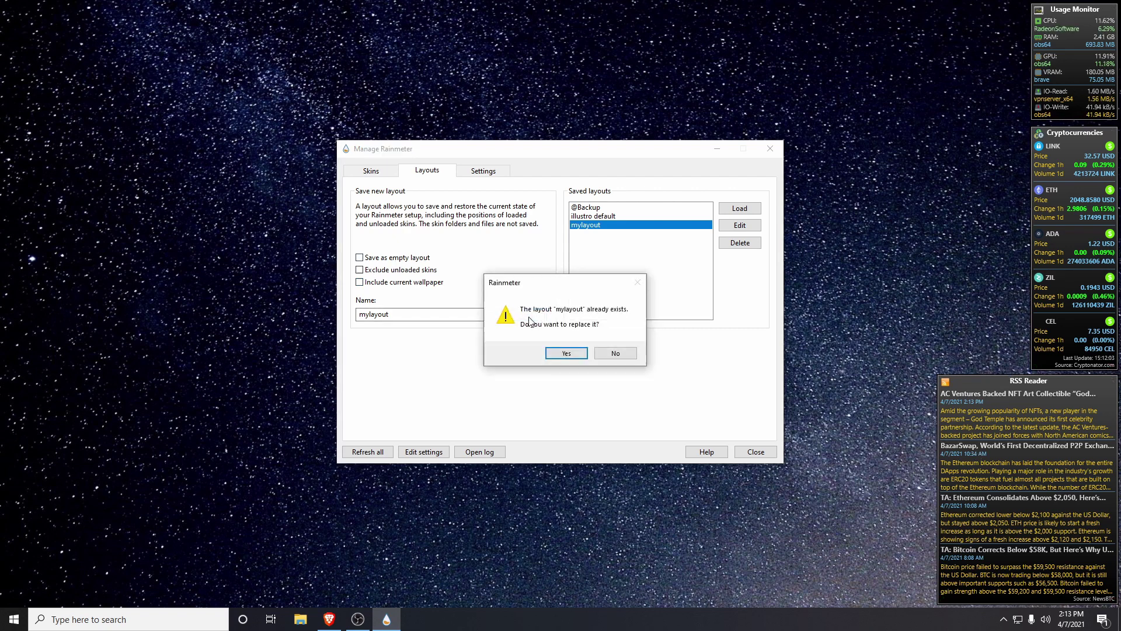
click(566, 353)
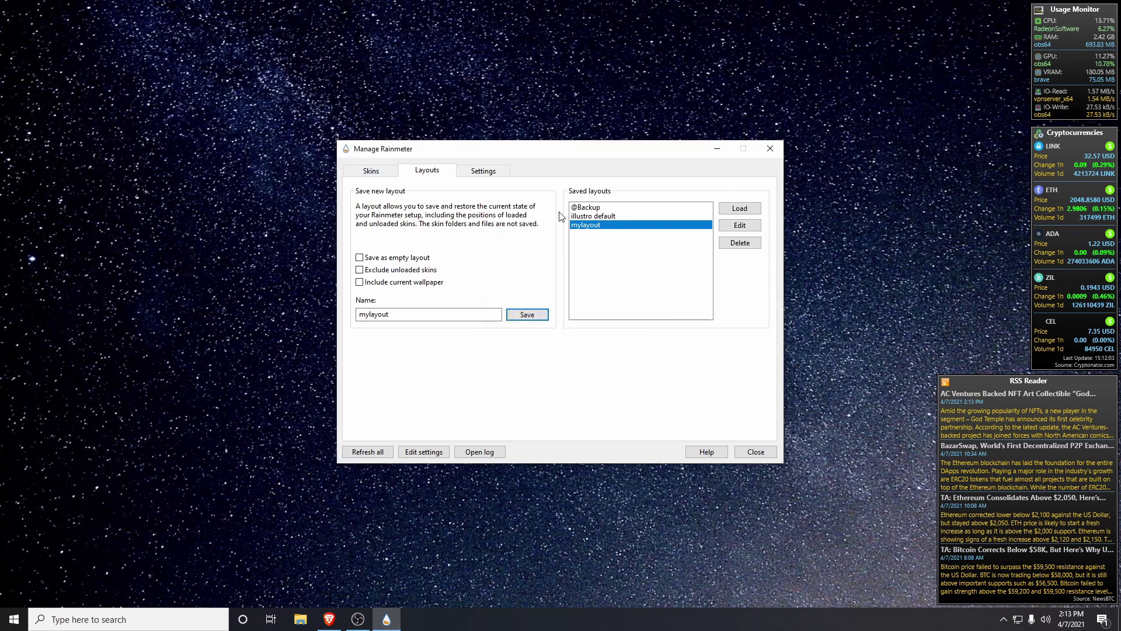
click(584, 215)
click(739, 208)
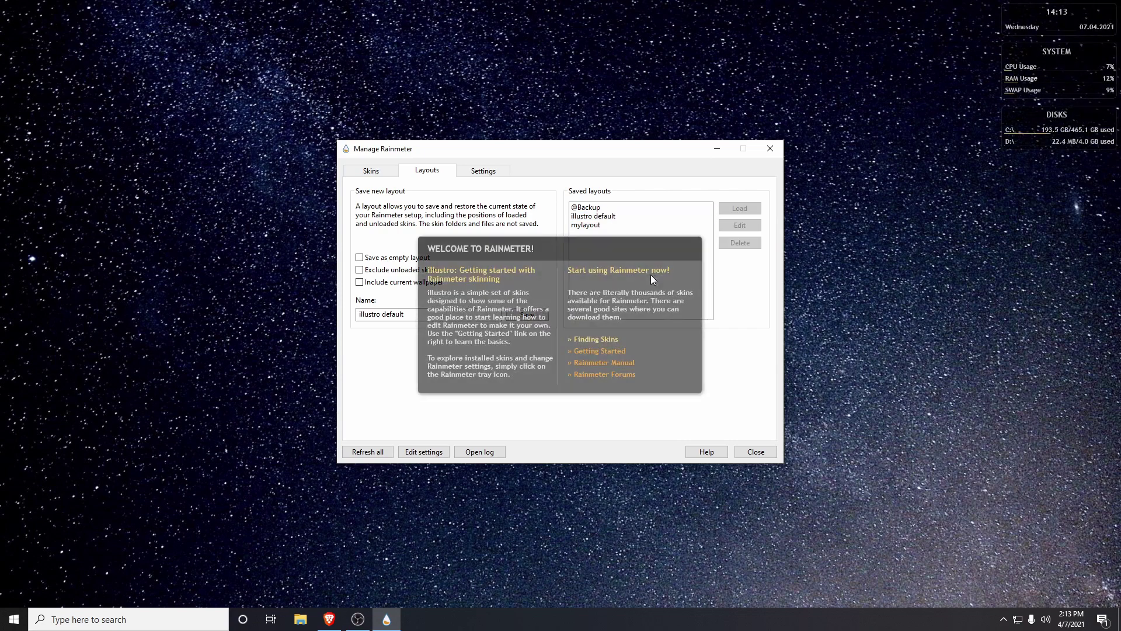
click(584, 225)
click(749, 209)
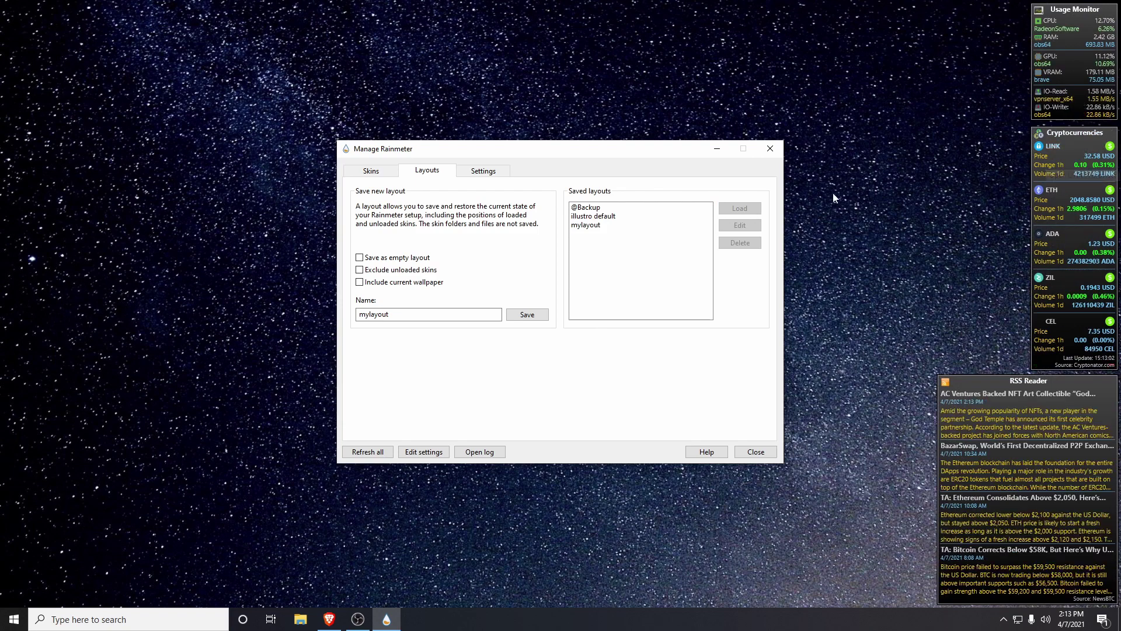
click(774, 152)
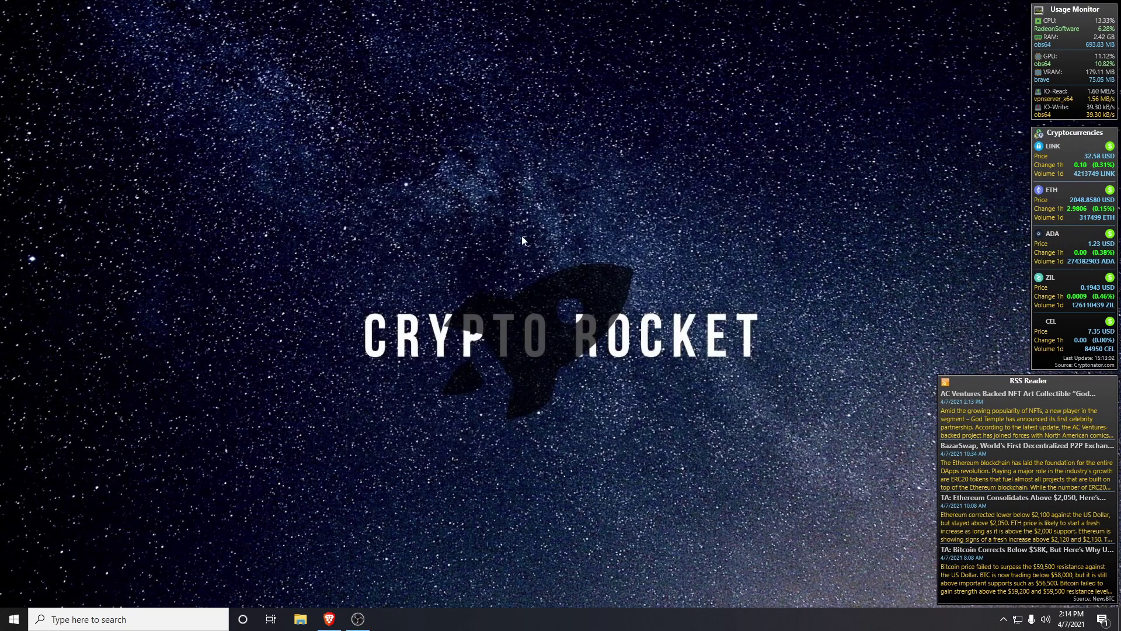